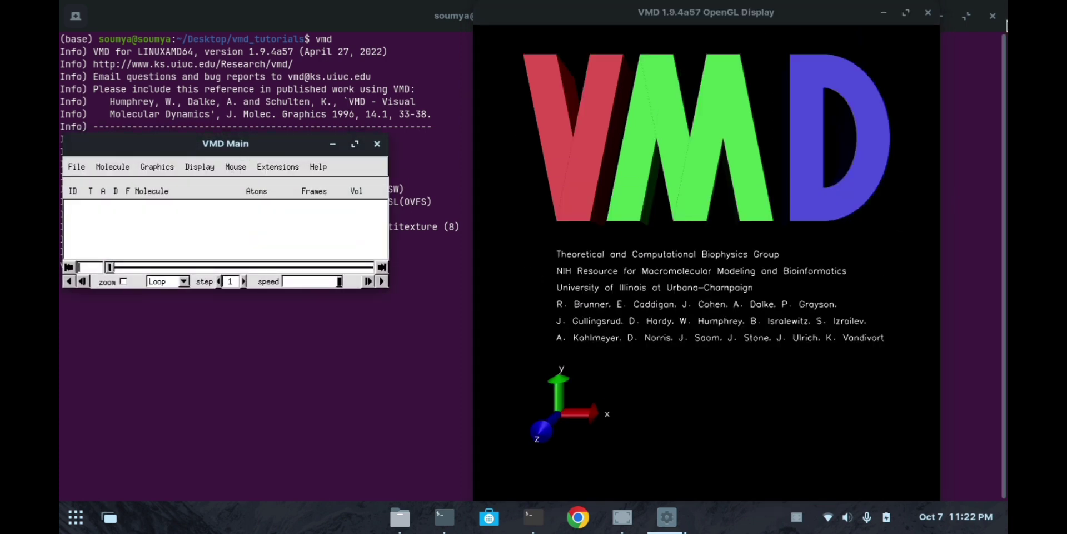
Load gas.xyz from the vmd_tutorials folder as a new molecule.
click(76, 167)
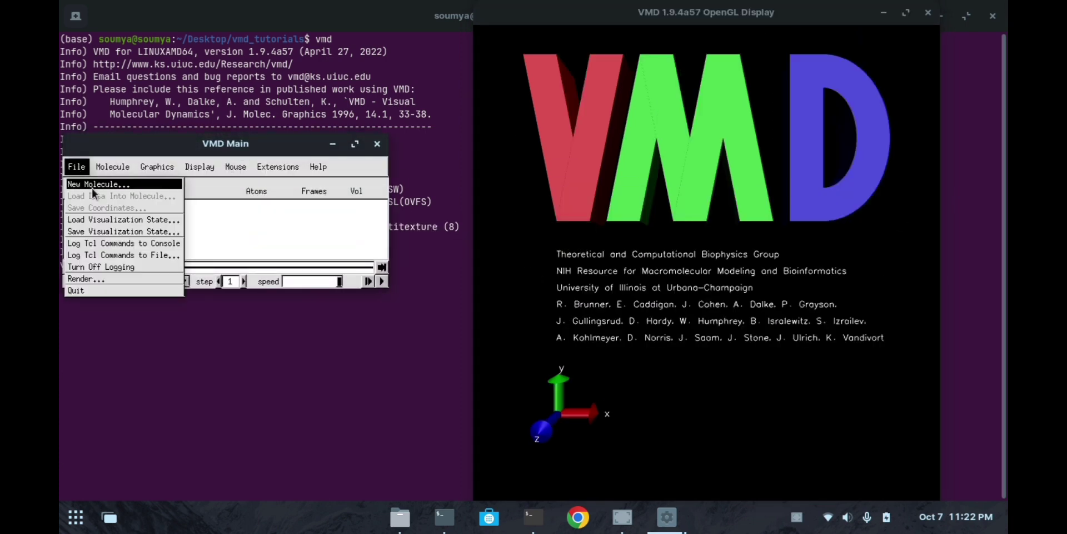
click(91, 187)
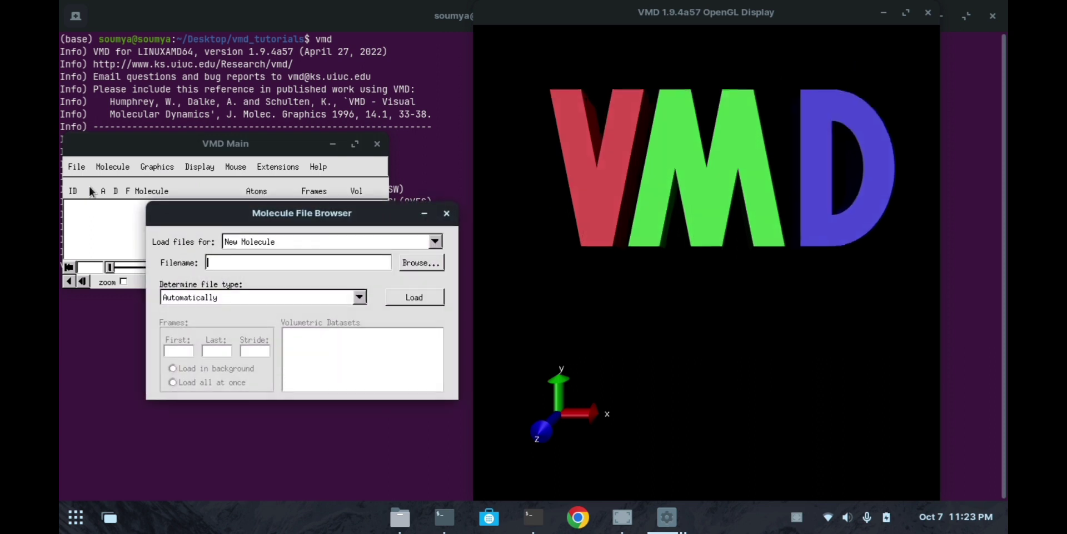
click(412, 262)
click(321, 222)
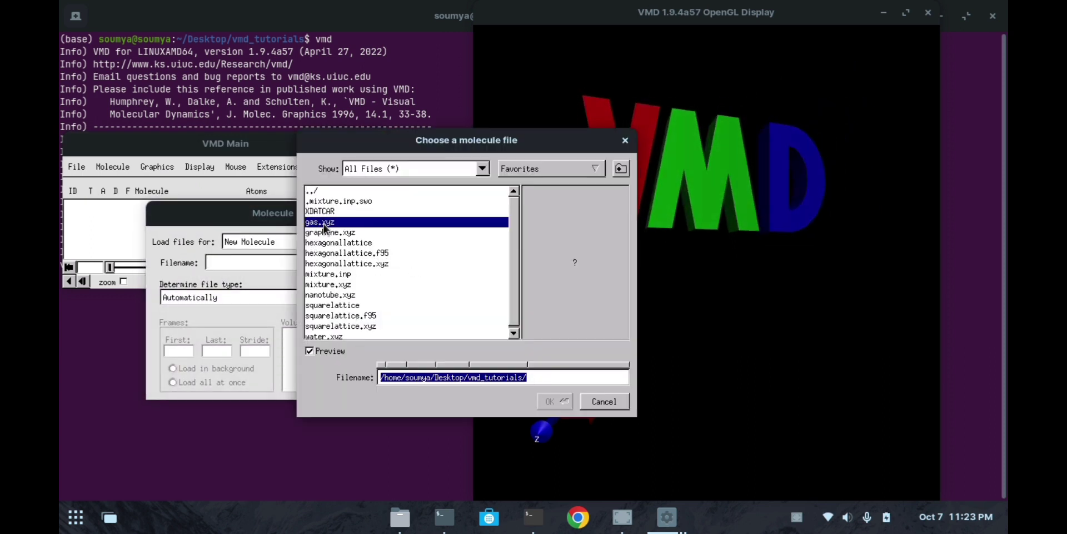
click(555, 401)
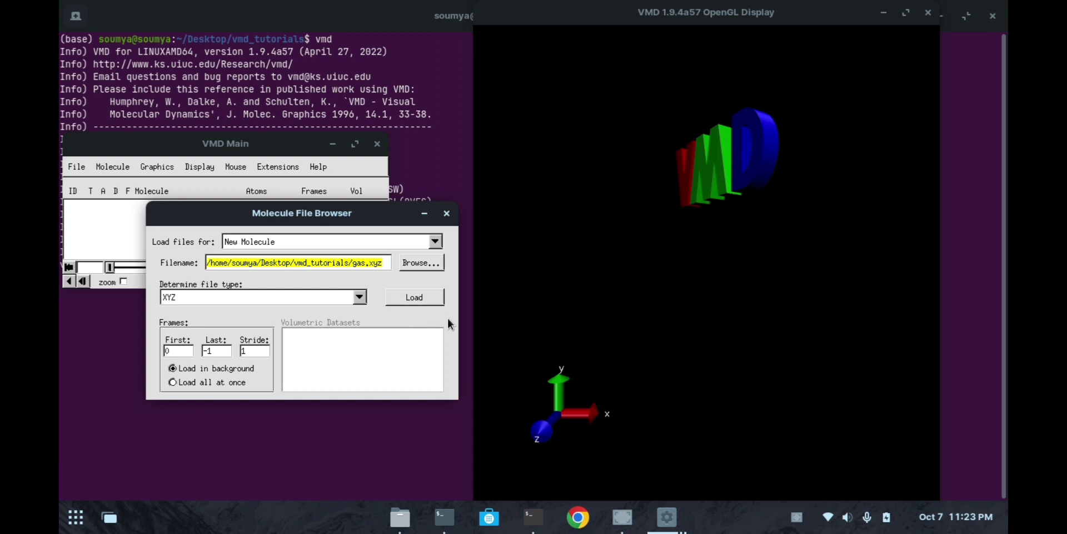
click(416, 299)
drag(335, 215, 309, 263)
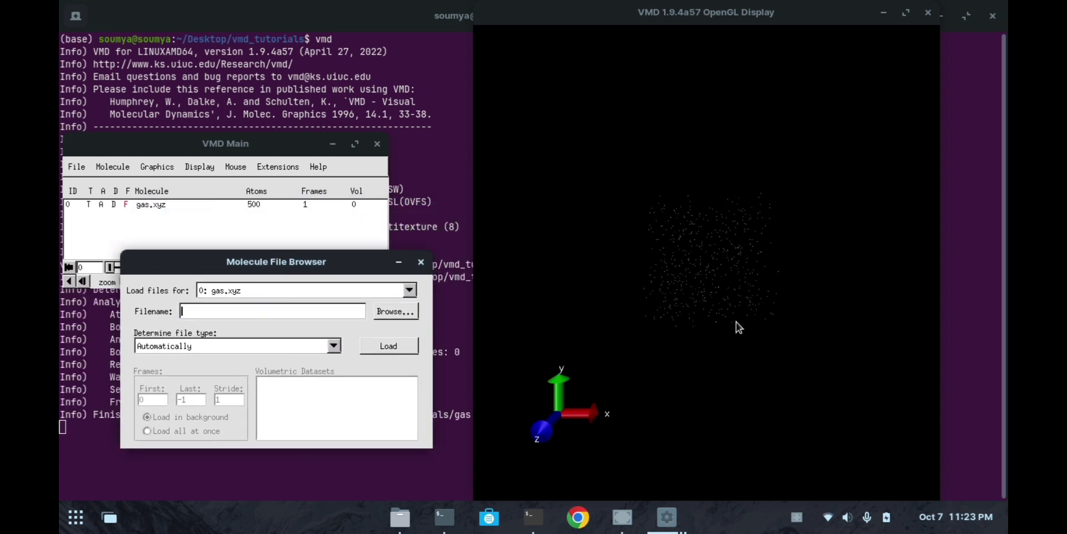
Draw all atoms of gas.xyz with the VDW method and reduce the sphere scale to below 0.5.
scroll(736, 322, up, 2)
click(157, 166)
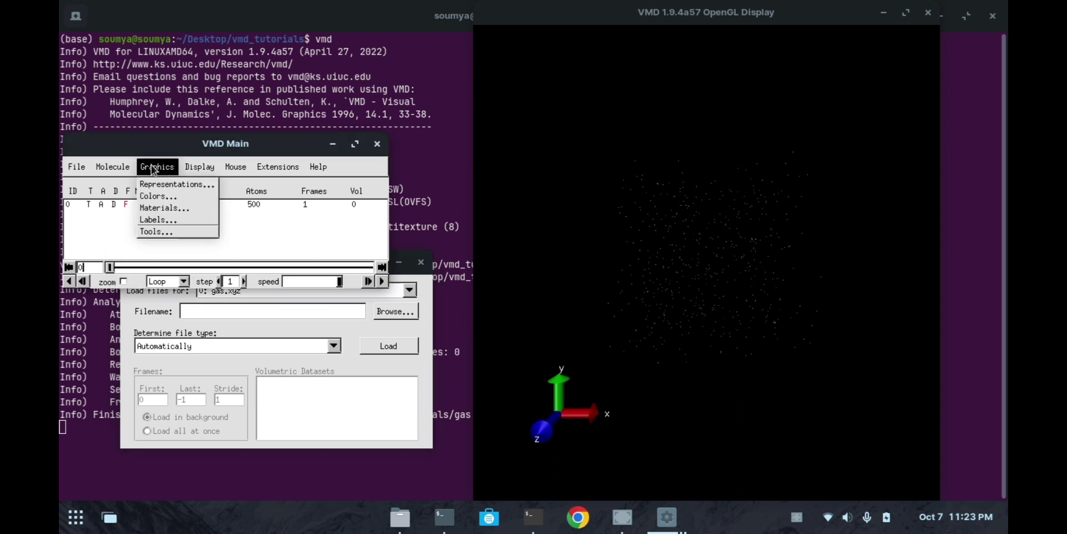
click(168, 188)
click(415, 318)
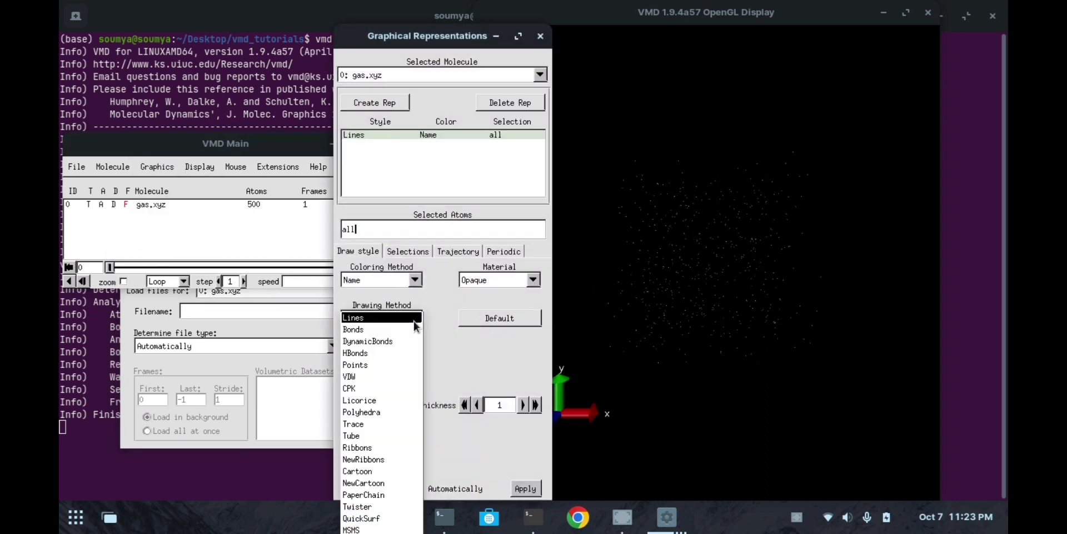
click(386, 377)
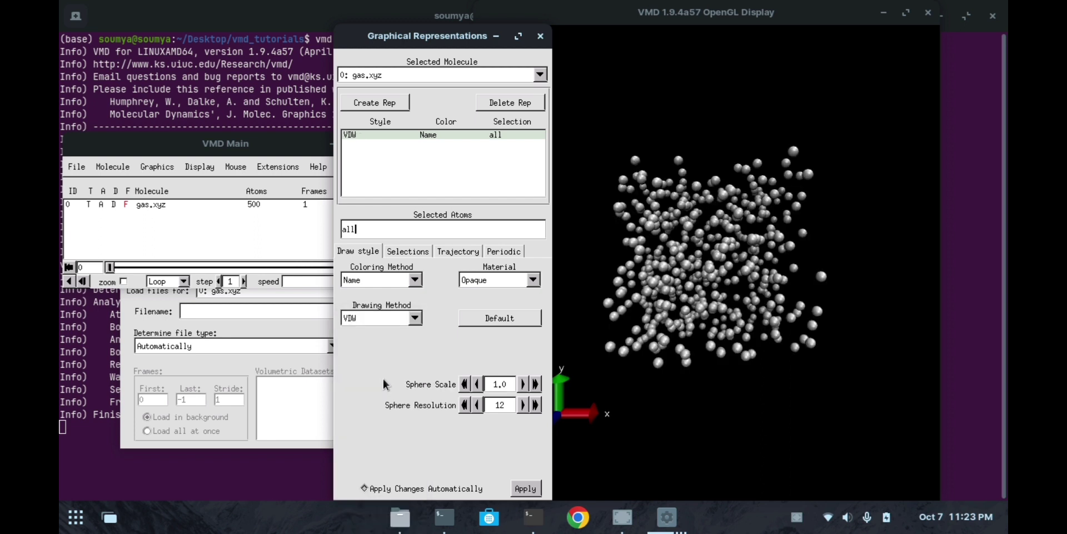
click(477, 384)
click(477, 384)
click(477, 384)
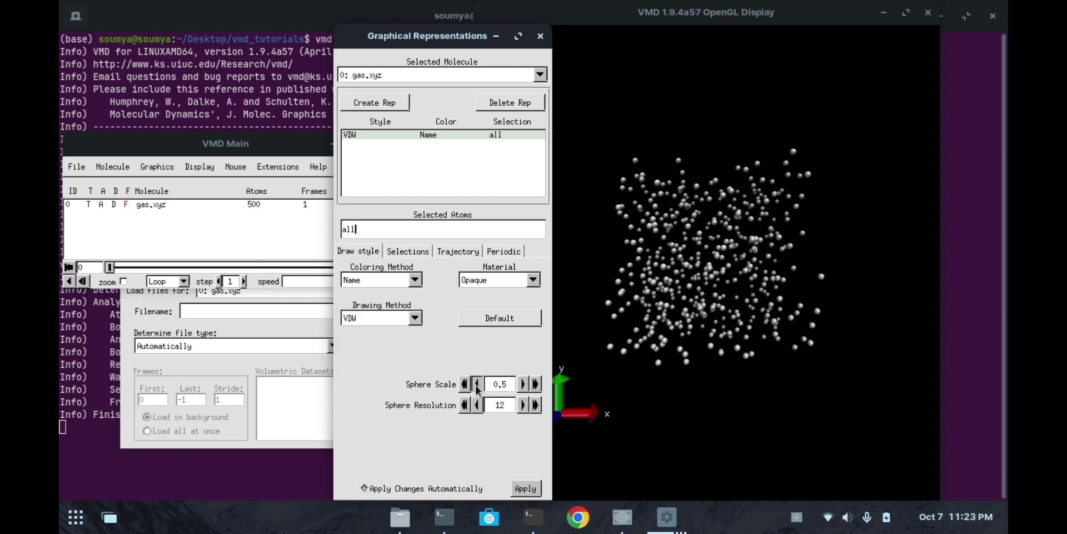
click(477, 385)
click(477, 384)
Open the Tk Console and run "pbc box" to draw the periodic box.
drag(826, 297, 604, 331)
drag(755, 366, 715, 334)
drag(803, 238, 825, 300)
drag(754, 305, 729, 397)
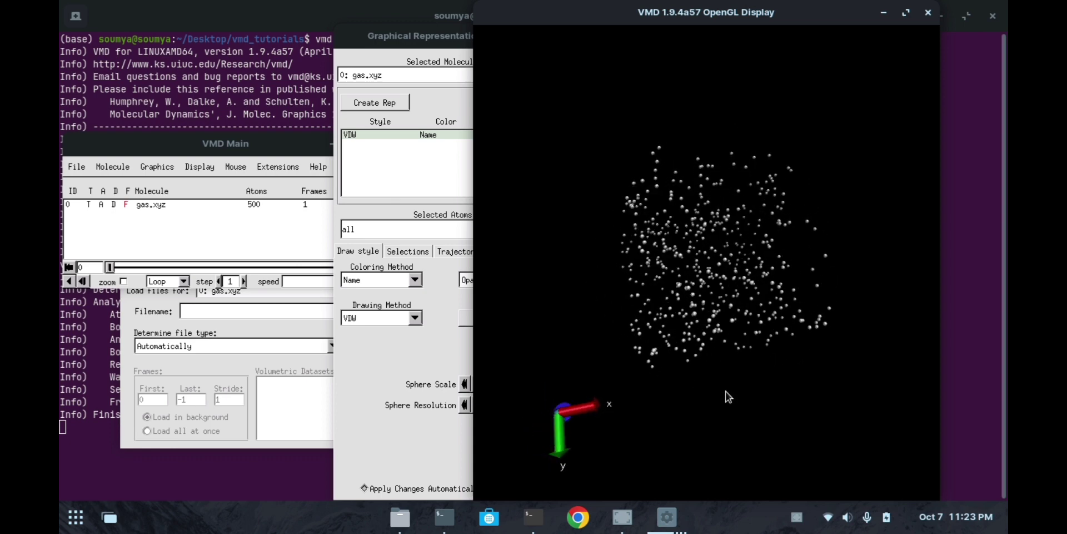
click(275, 167)
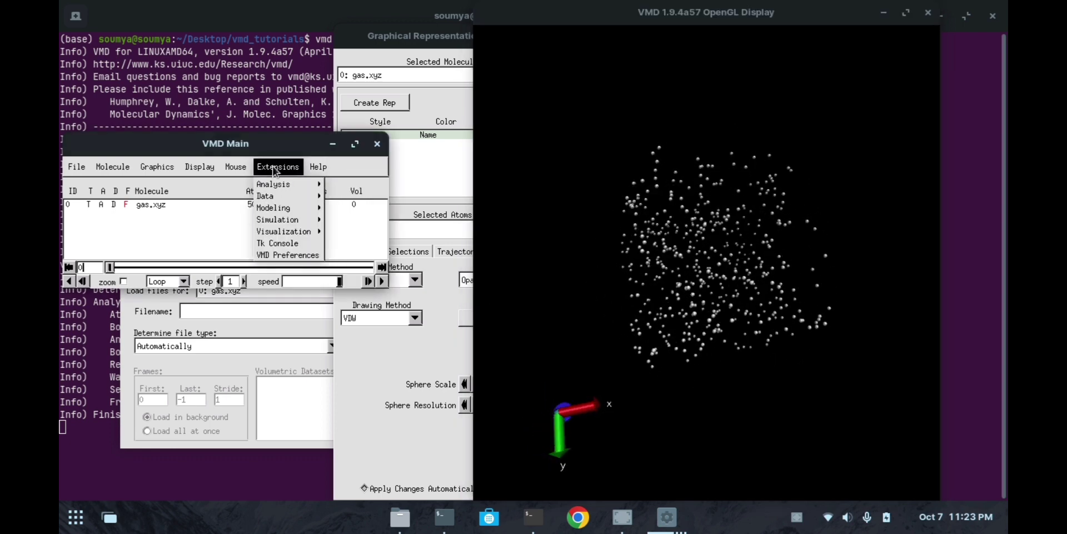
click(281, 243)
drag(512, 201, 216, 135)
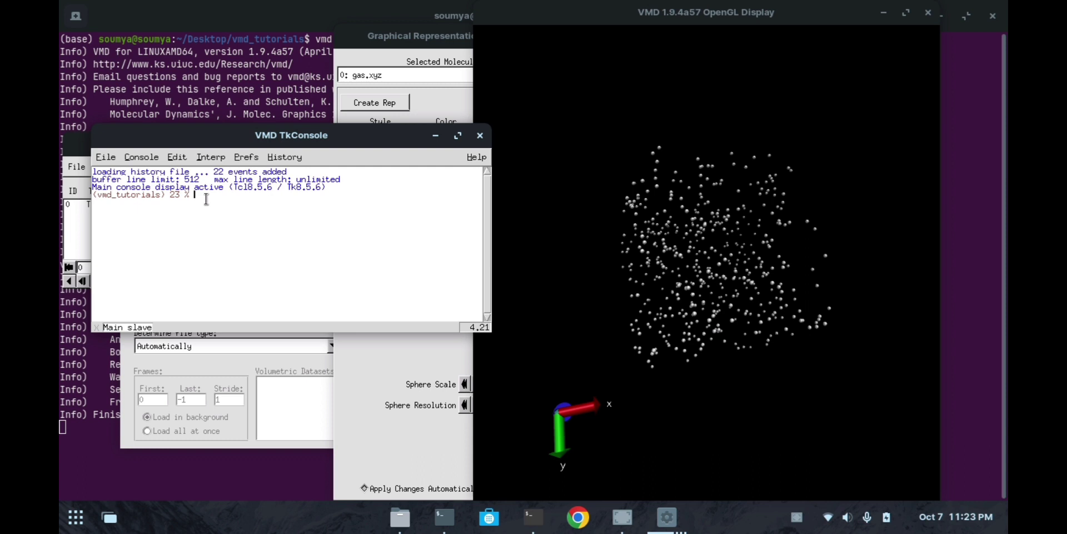
text(pbc box)
key(Return)
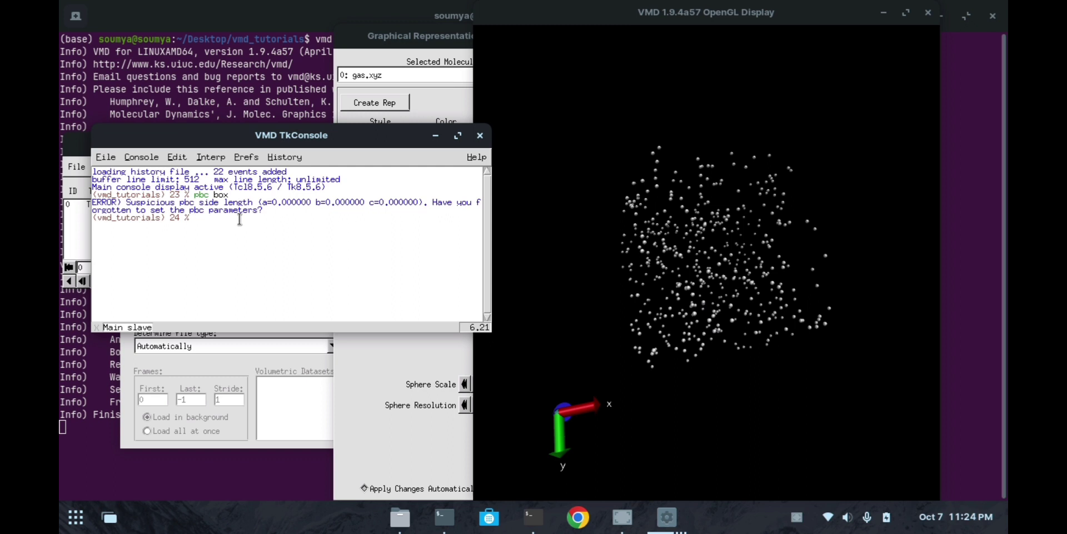
Set the periodic cell for all frames with "pbc set {10.0 10.0 10.0 90.0 90.0 90.0} -all".
text(pbc set {10)
text(.0 10.0 10.)
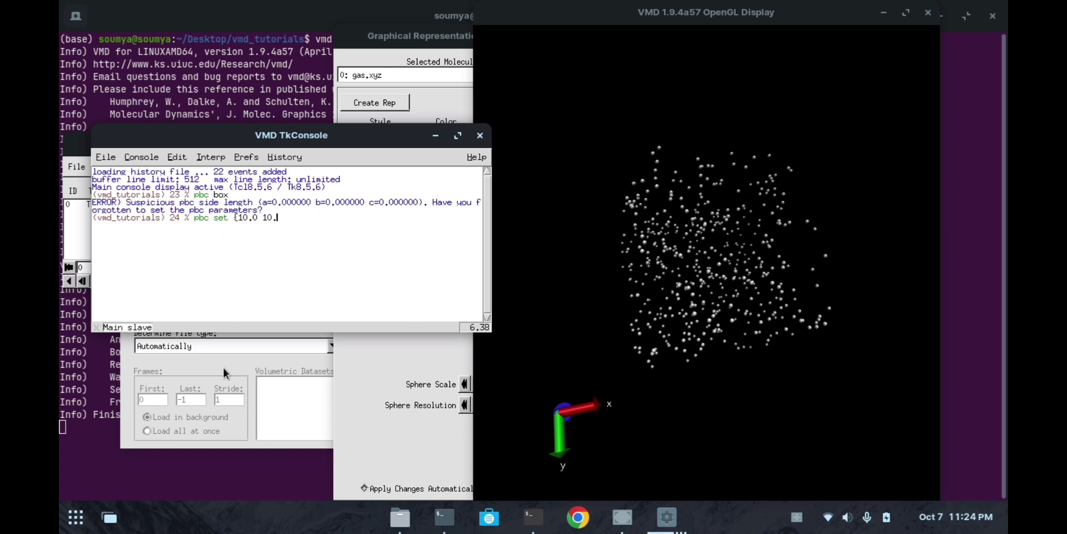
text(0 10.0)
key(Left)
key(Left)
key(Left)
key(Left)
key(Left)
text(9)
key(Right)
key(Right)
key(Right)
key(Right)
text(90.0 90.0} )
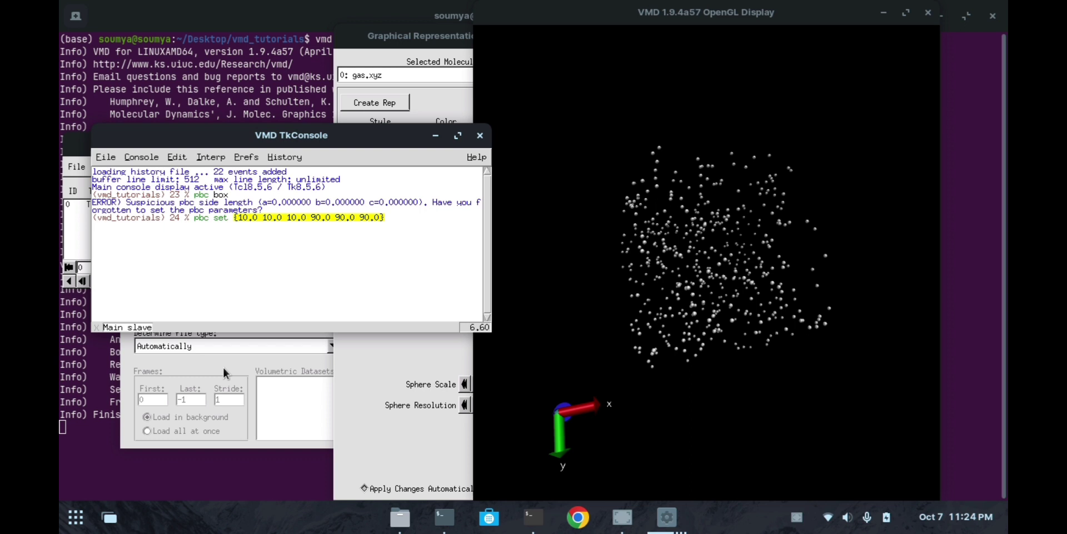
text(-all)
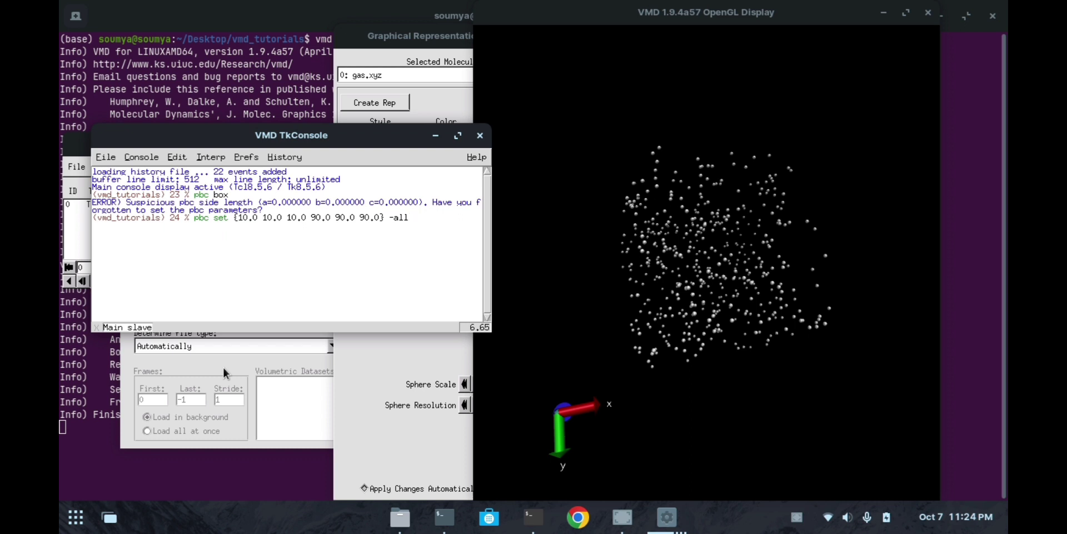
key(Return)
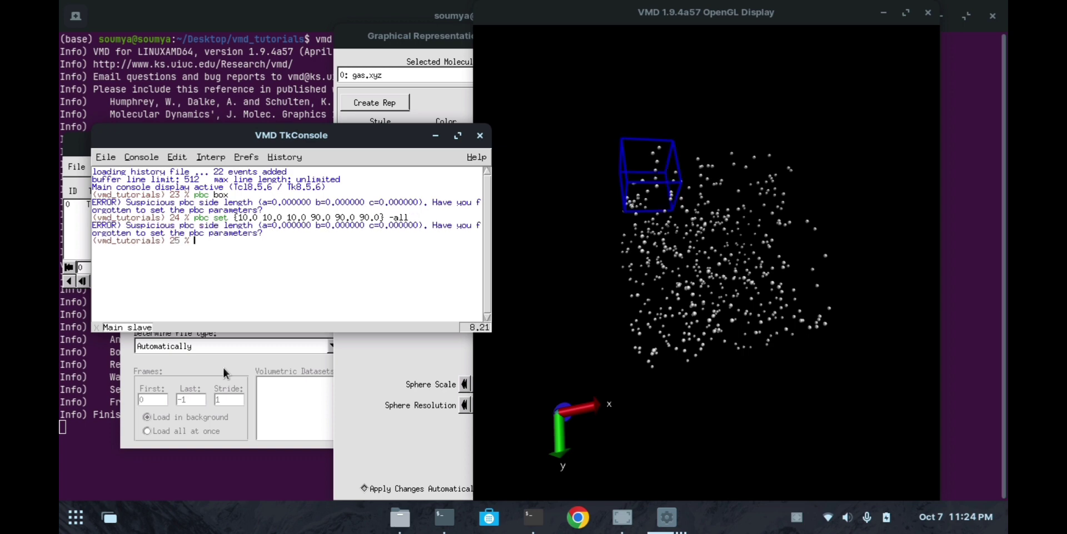
Enlarge the periodic cell by rerunning the command as "pbc set {40.0 40.0 40.0 90.0 90.0 90.0} -all".
drag(690, 271, 831, 304)
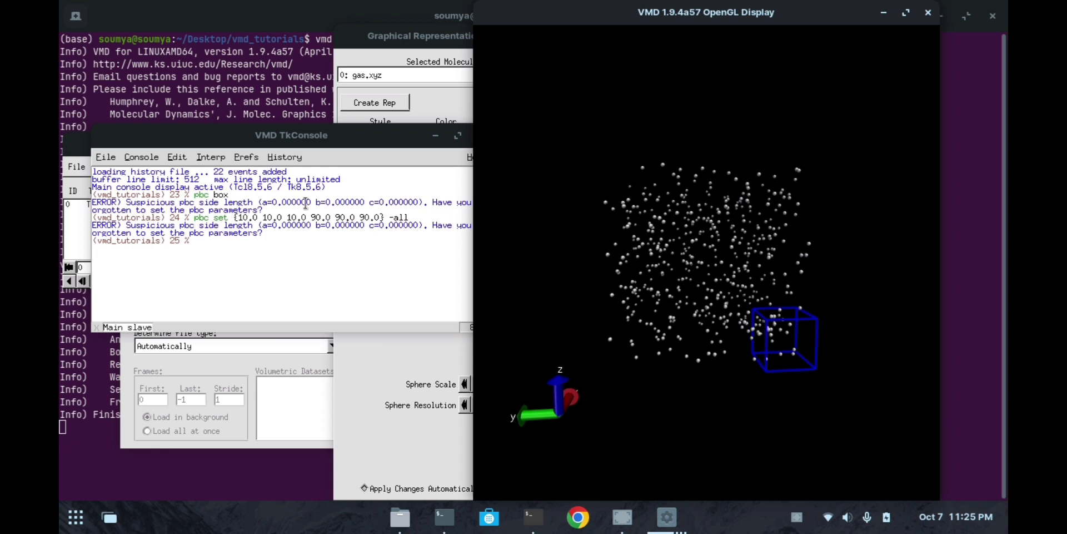
drag(728, 324, 731, 329)
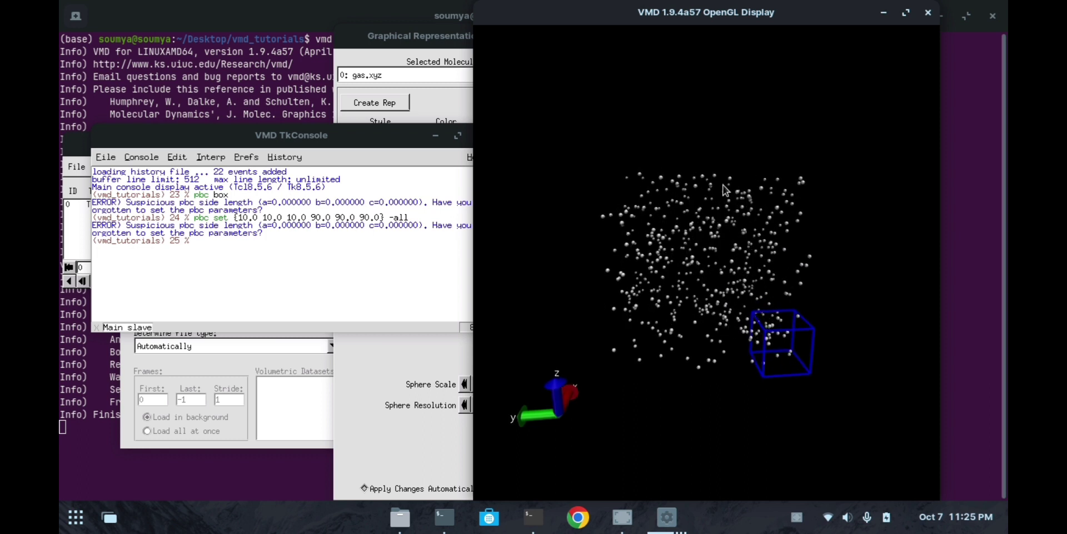
click(201, 246)
key(Up)
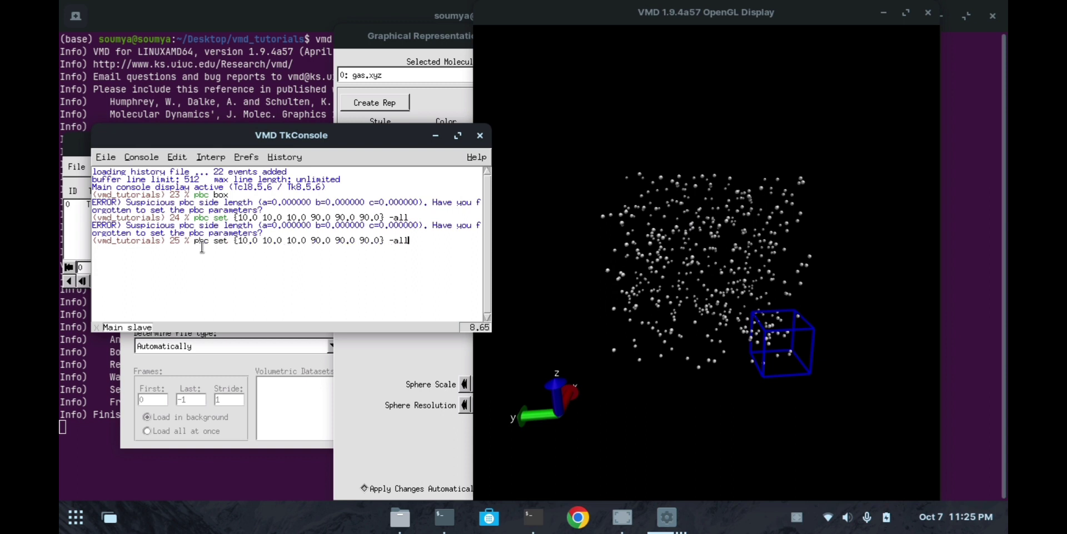
key(Left)
key(Left)
key(Left)
key(Left)
key(Left)
key(Left)
key(Left)
key(Left)
key(Left)
key(Left)
key(Left)
key(Left)
key(Left)
key(Left)
key(Left)
key(Left)
key(BackSpace)
key(BackSpace)
text(40)
key(Left)
key(Left)
key(Left)
key(Left)
key(Left)
key(Left)
key(BackSpace)
text(4)
key(BackSpace)
text(4)
key(Return)
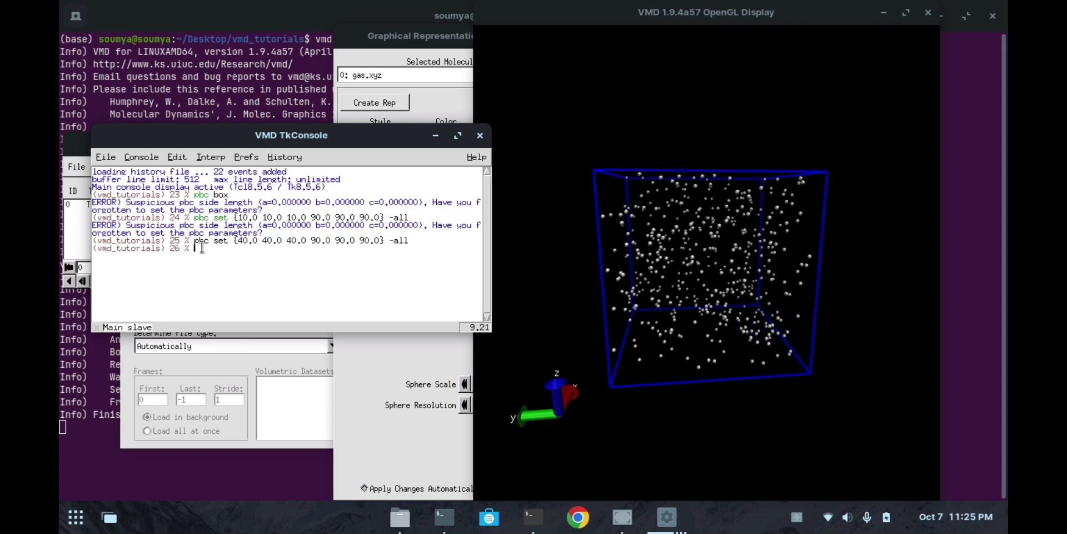
Shift the periodic box's center along x with "pbc box -shiftcenter {1 0 0}".
click(802, 293)
drag(813, 333, 750, 396)
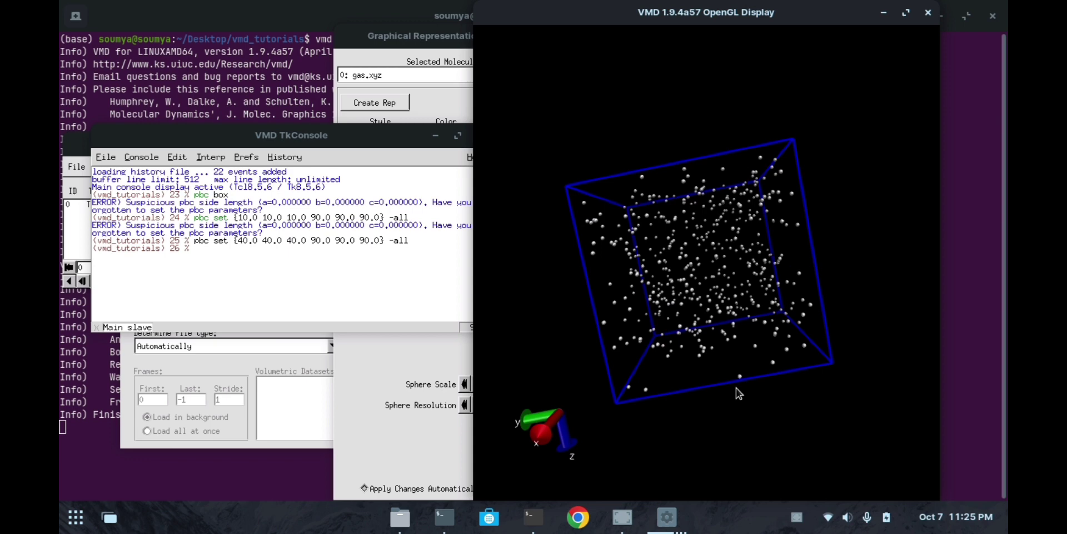
drag(671, 326, 776, 339)
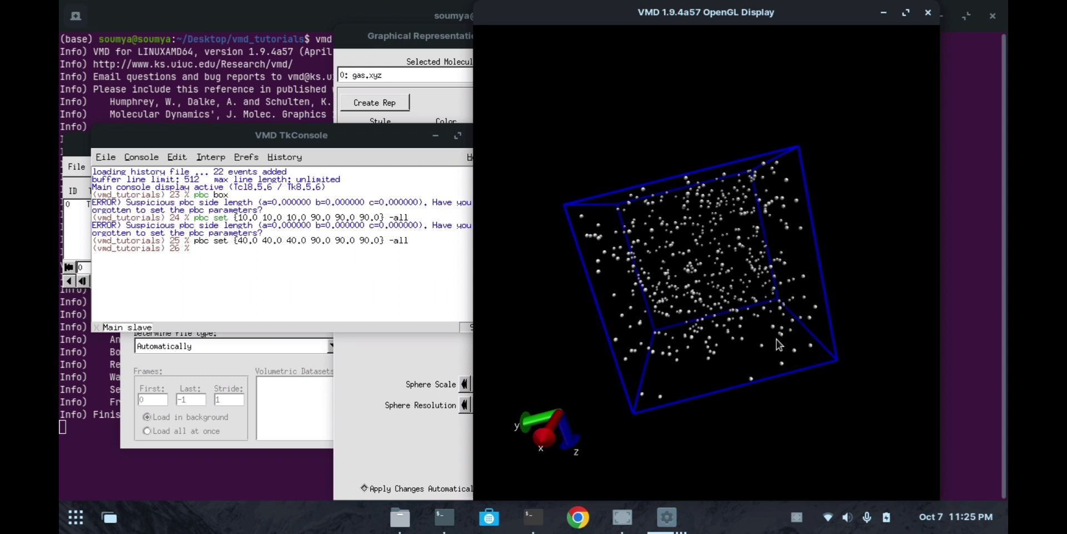
click(211, 251)
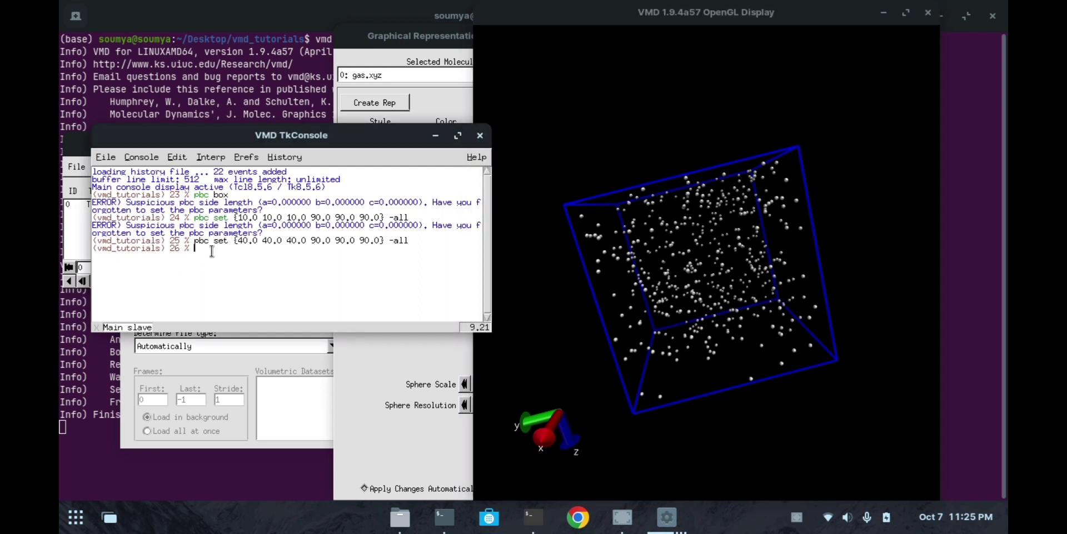
text(pbc box -shiftcenter {1 0 0)
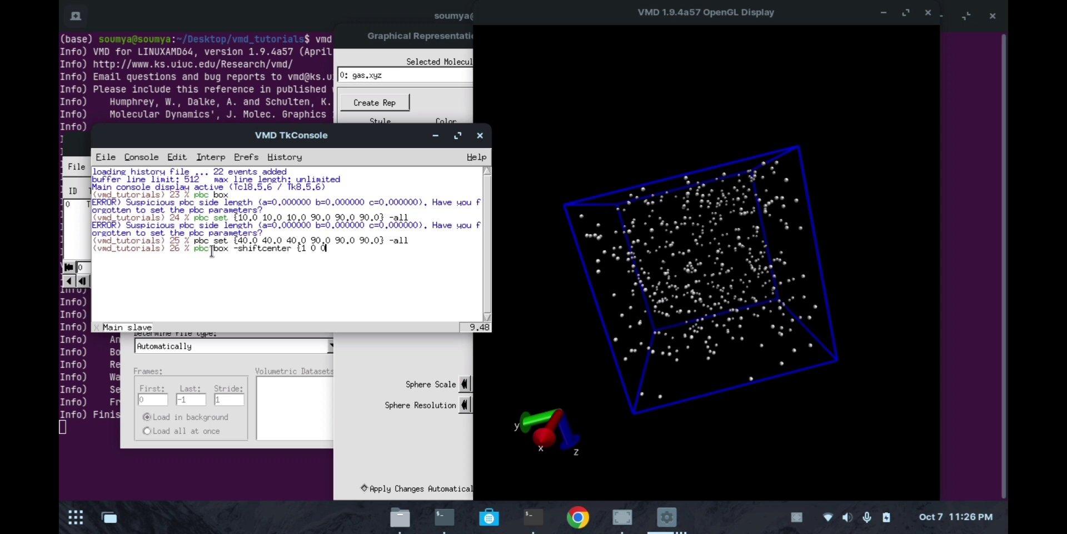
text(})
key(Return)
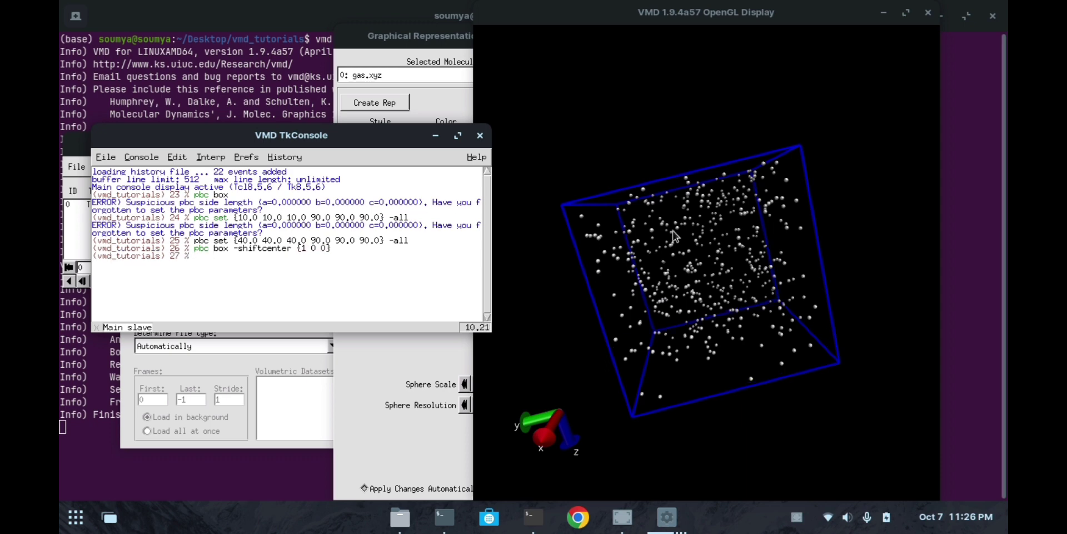
Shift the periodic box's center in all three directions with "pbc box -shiftcenter {1 6 10}".
drag(769, 349, 623, 390)
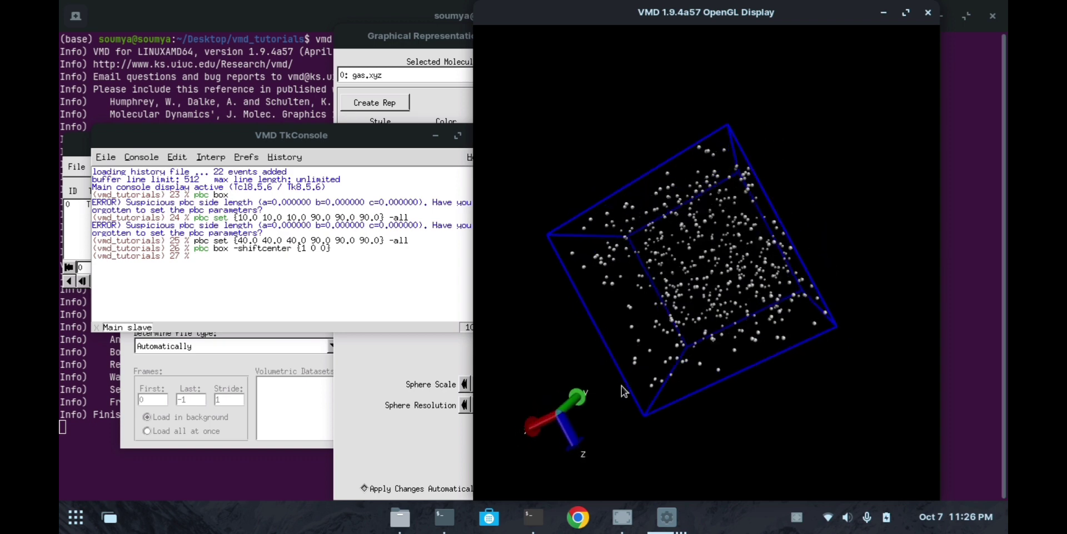
drag(740, 351, 848, 336)
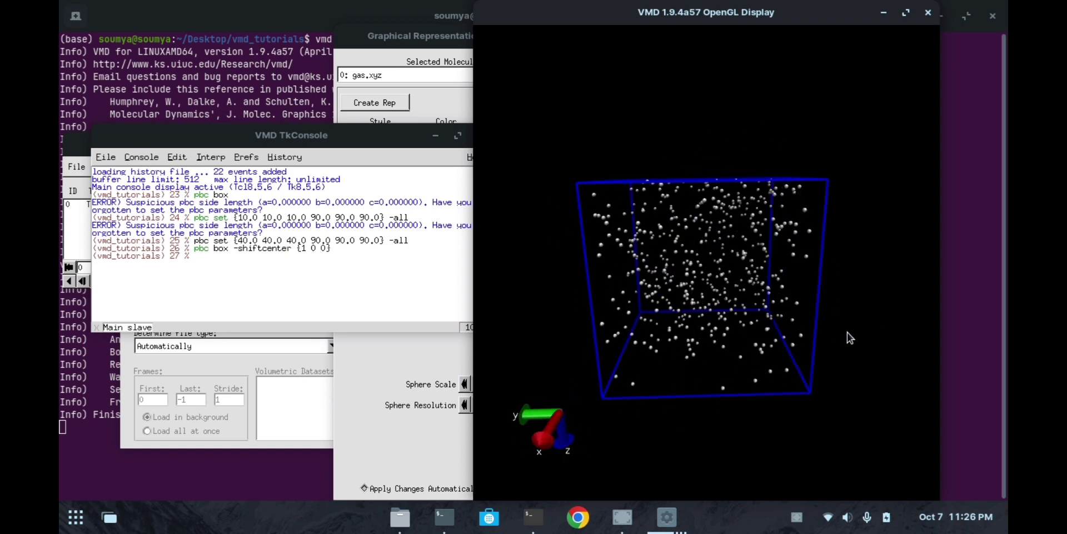
drag(600, 218, 742, 382)
click(203, 262)
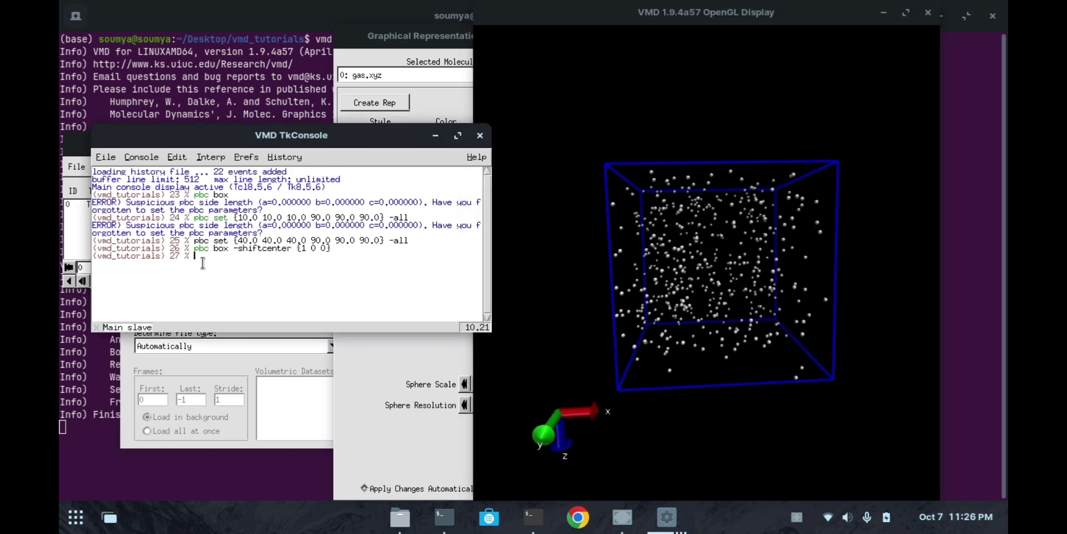
key(Up)
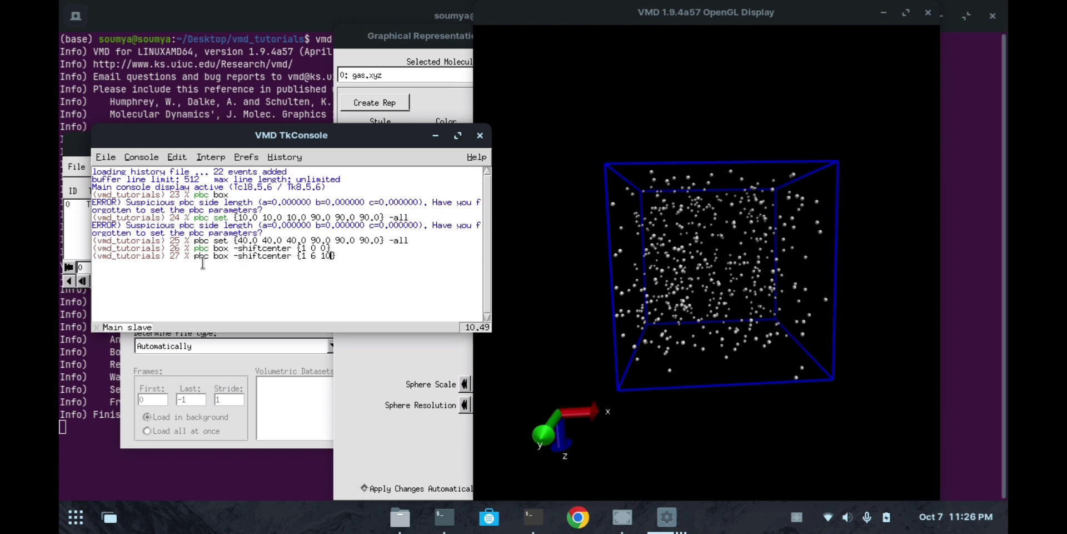
key(Return)
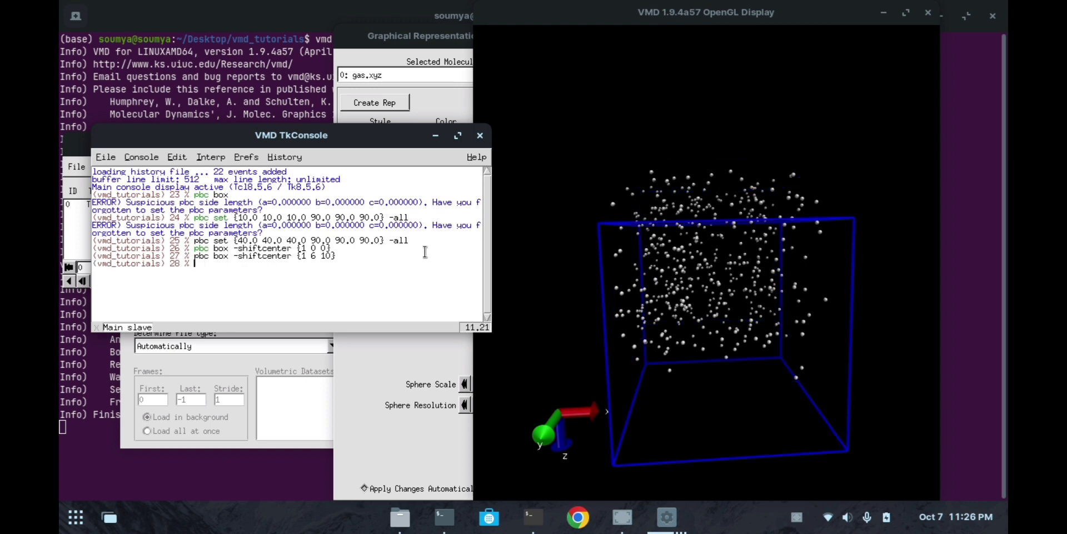
Inspect the shifted box's position relative to the atoms from several angles.
drag(639, 370, 729, 382)
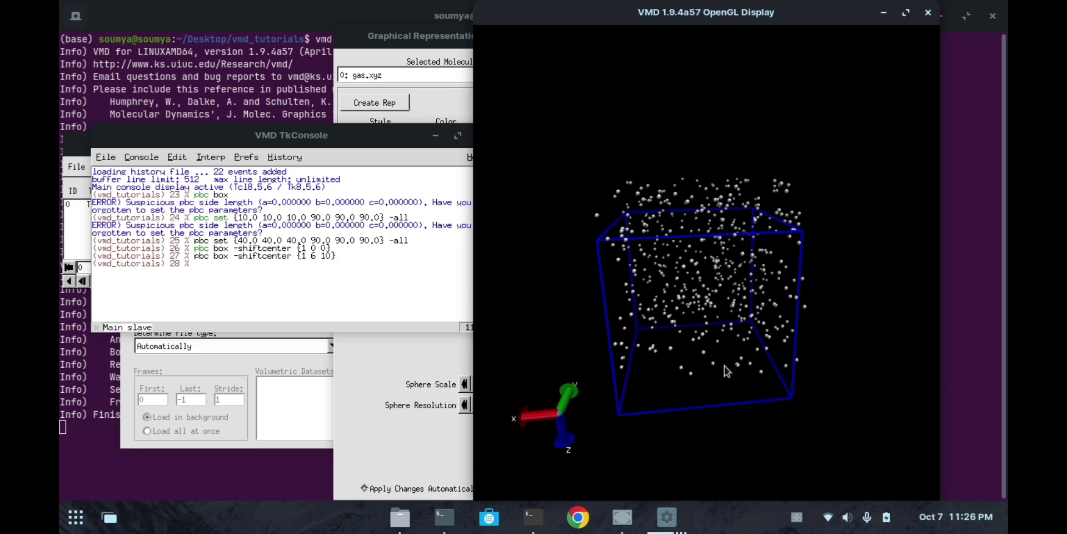
drag(725, 366, 703, 298)
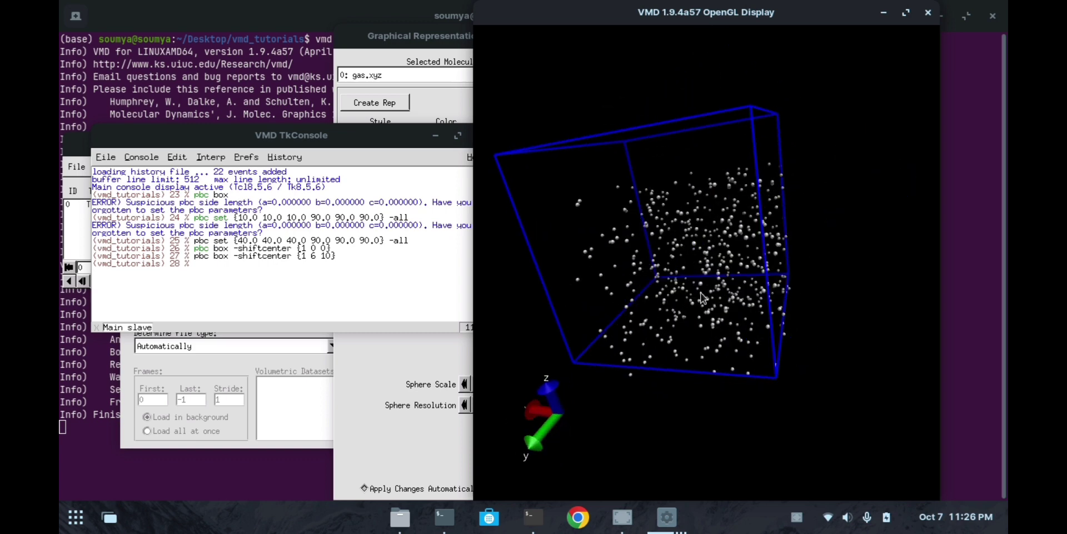
drag(193, 256, 342, 253)
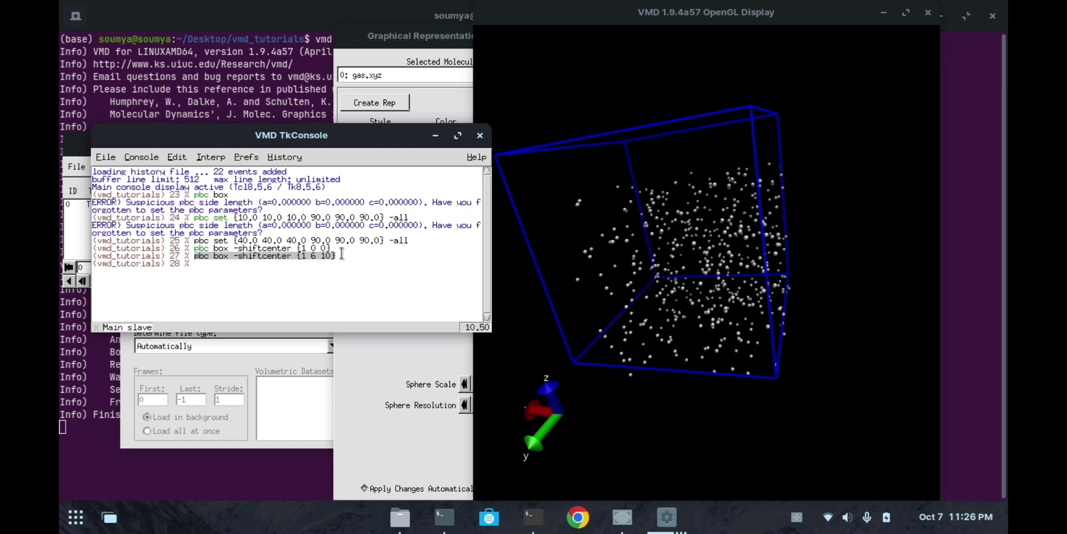
drag(721, 299, 729, 261)
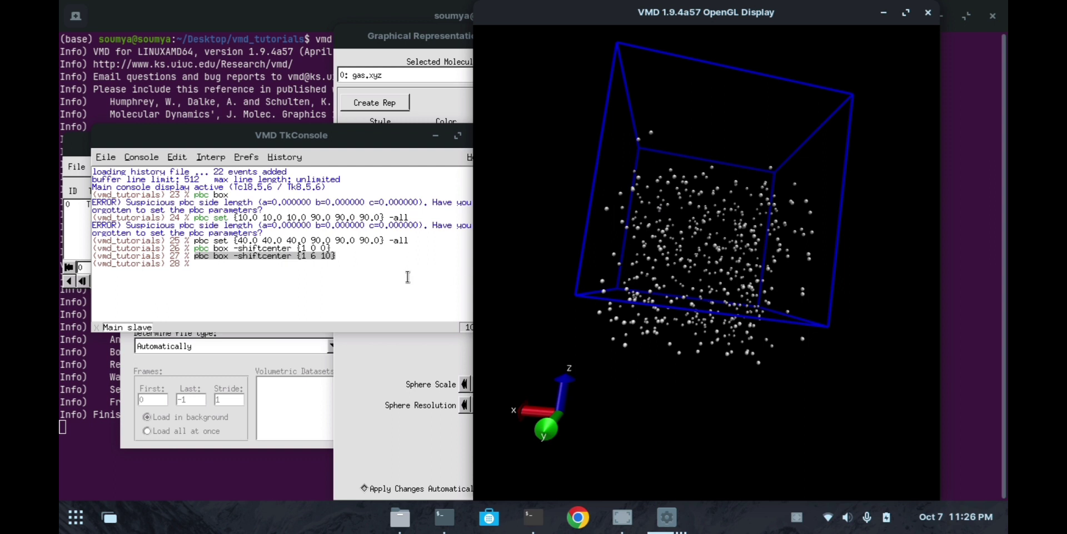
Bring the Graphical Representations window forward and move it clear of the OpenGL display.
click(371, 278)
click(372, 374)
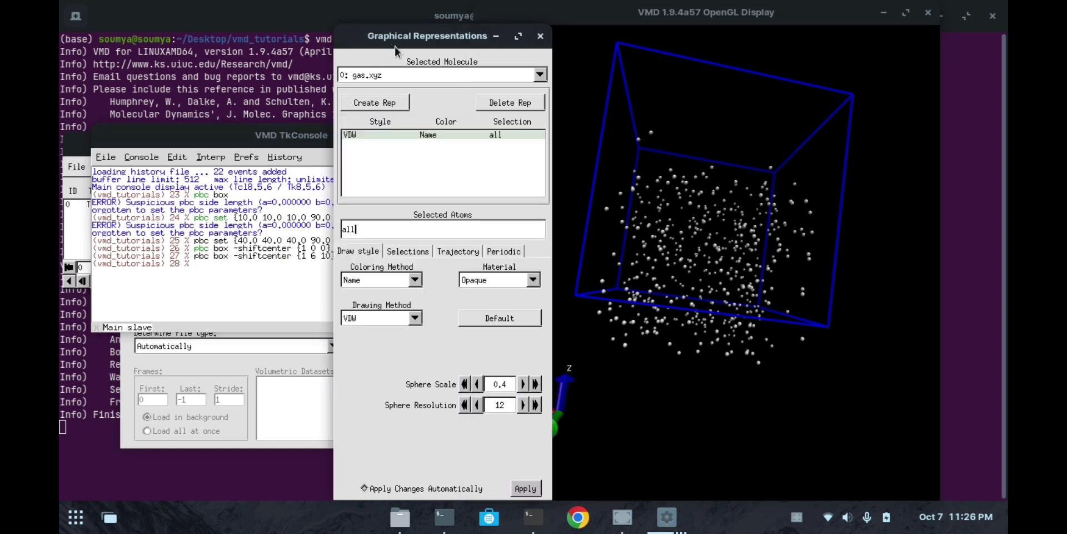
drag(392, 43, 251, 44)
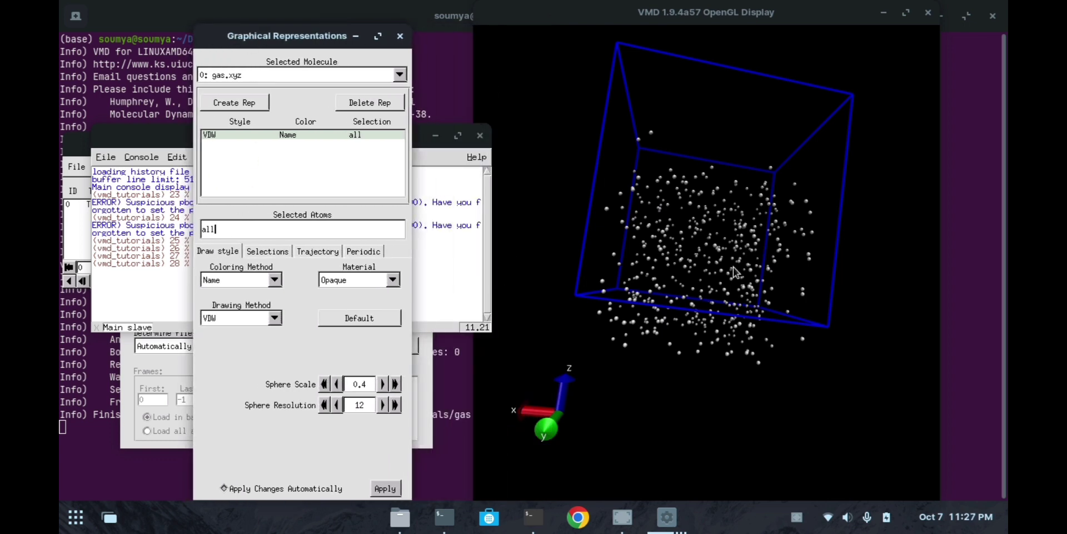
Rerun the periodic cell command "pbc set {40.0 40.0 40.0 90.0 90.0 90.0} -all" from the console history.
click(150, 281)
key(Up)
key(Up)
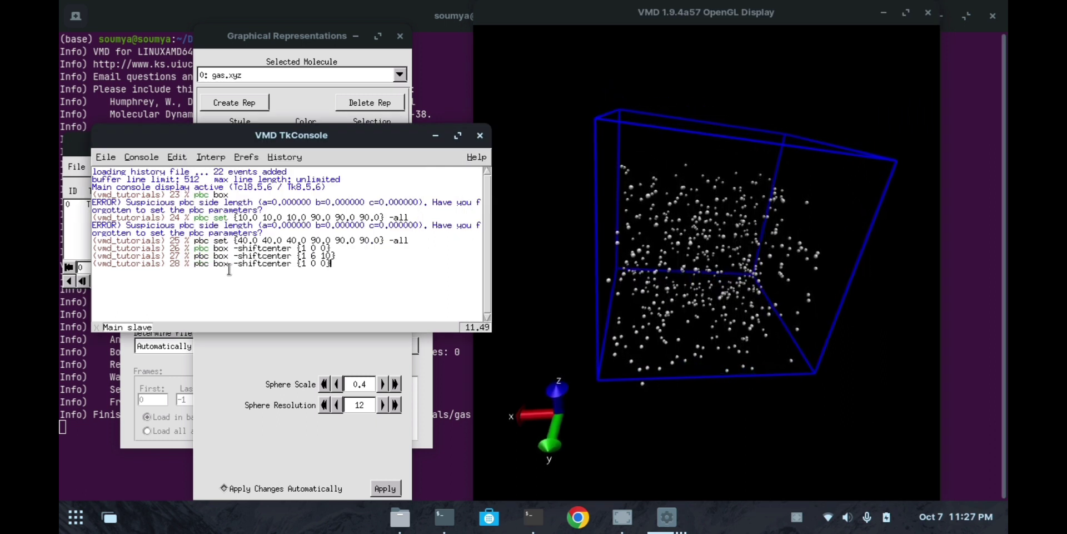
key(Up)
key(Return)
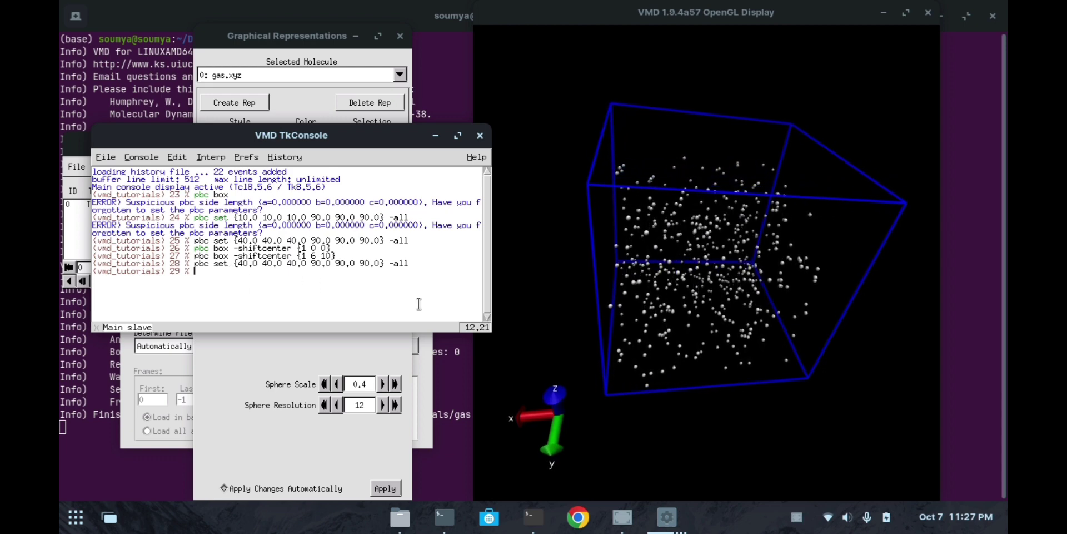
click(710, 252)
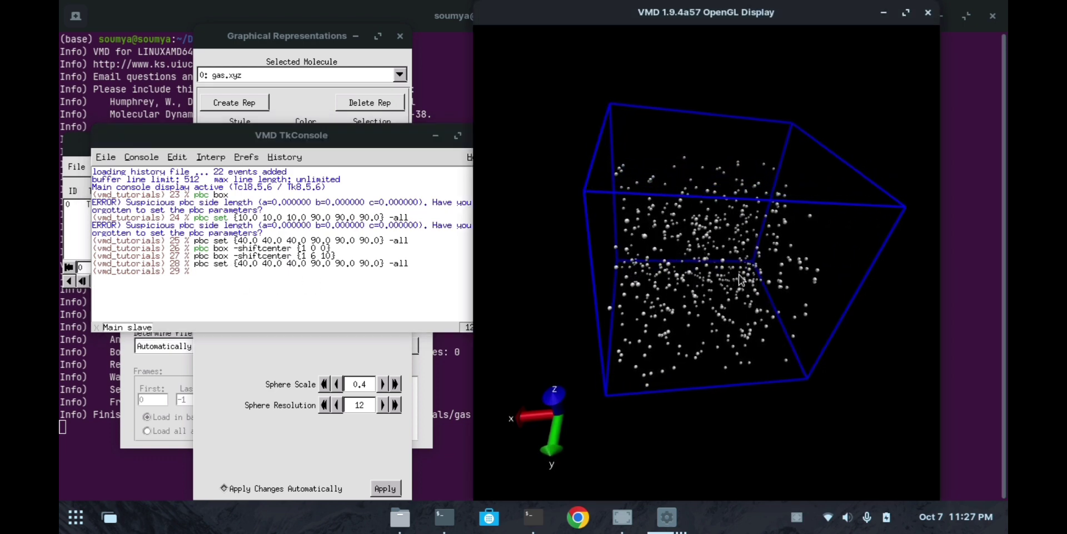
click(201, 275)
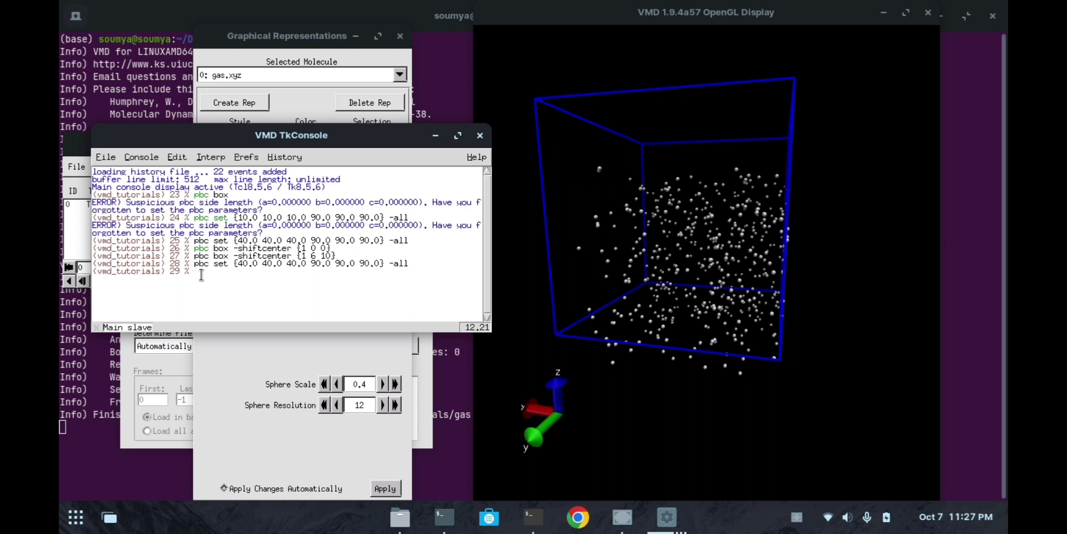
Color the all-atoms representation yellow using the ColorID coloring method with color 4.
click(256, 354)
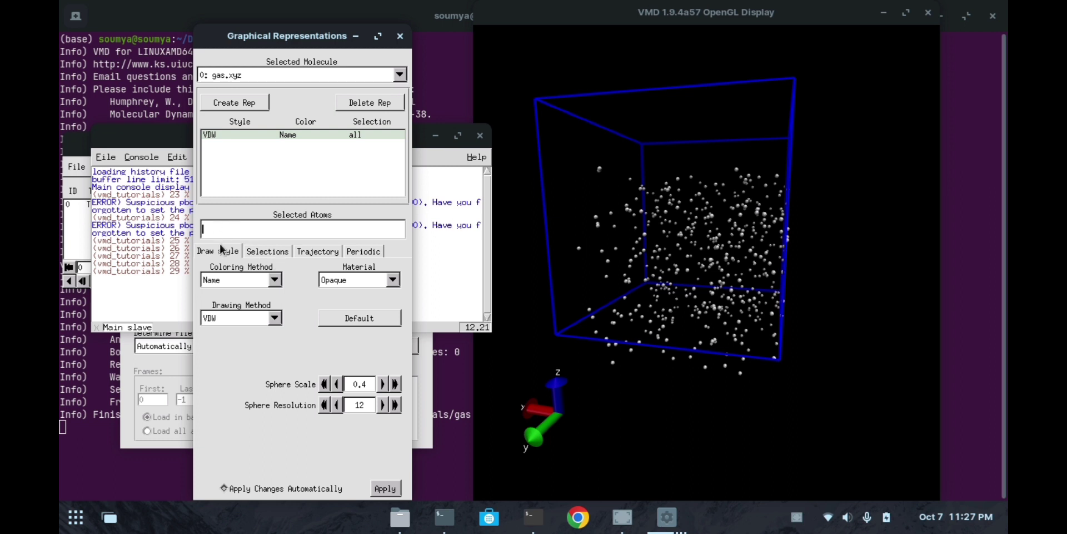
click(276, 281)
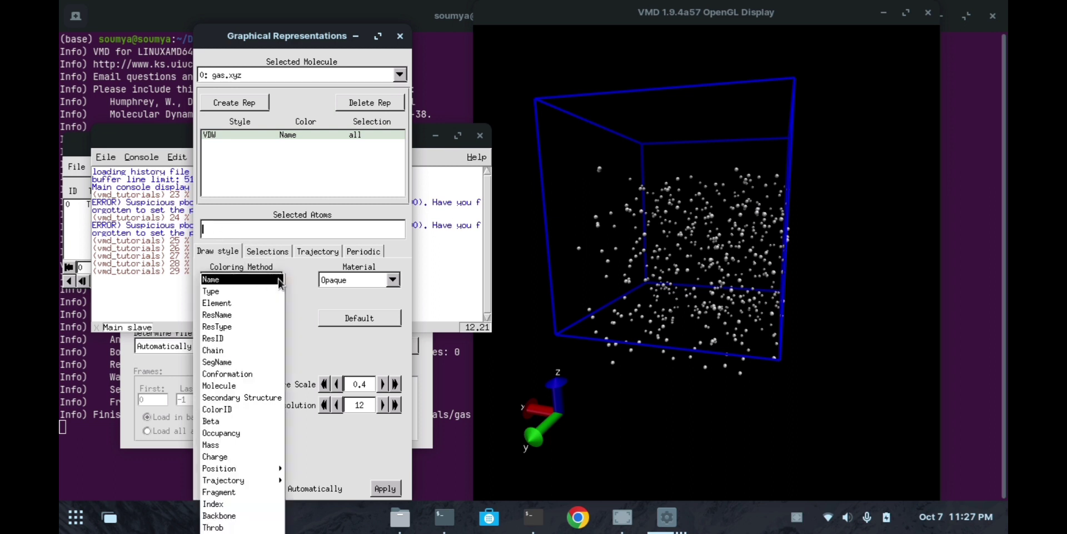
click(223, 410)
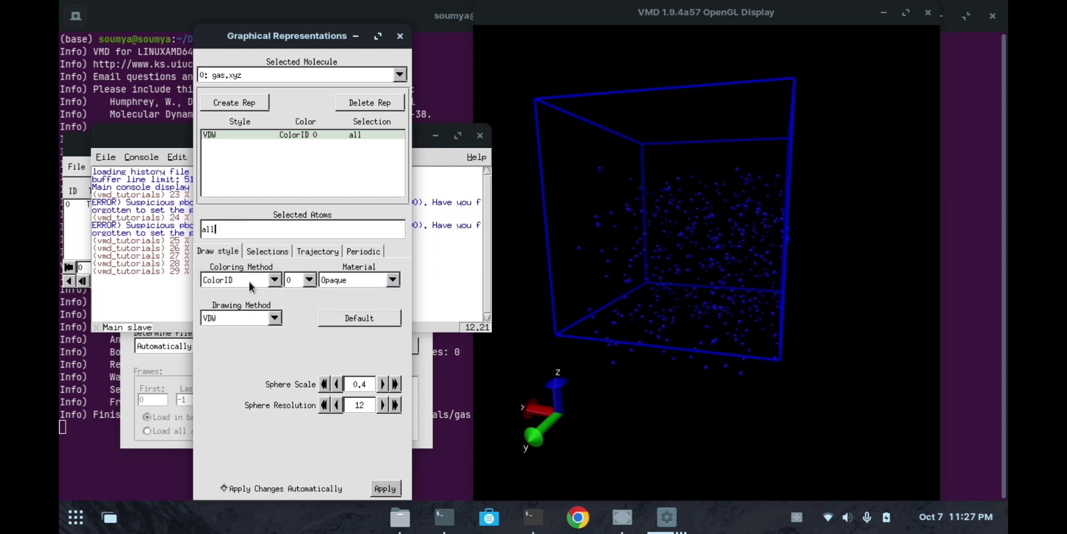
click(310, 279)
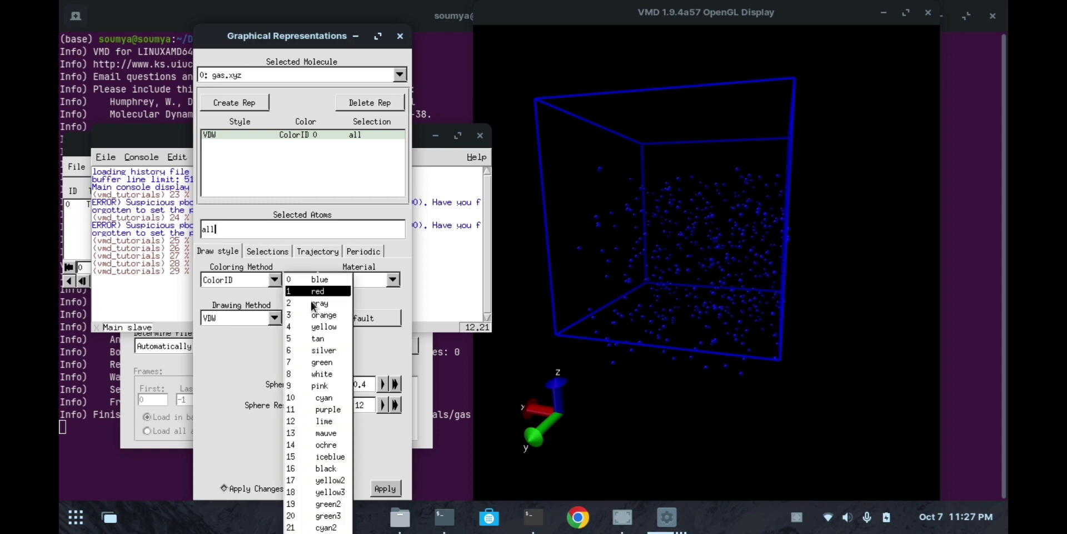
click(303, 334)
Create a second VDW representation for the atoms with "x < 5" and color it blue with ColorID 0.
key(BackSpace)
key(BackSpace)
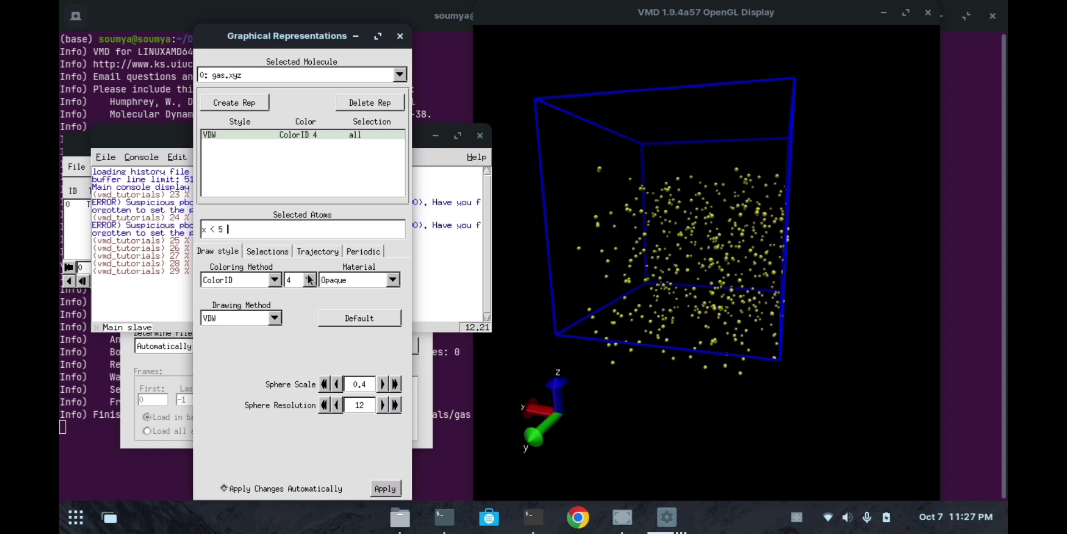
click(244, 104)
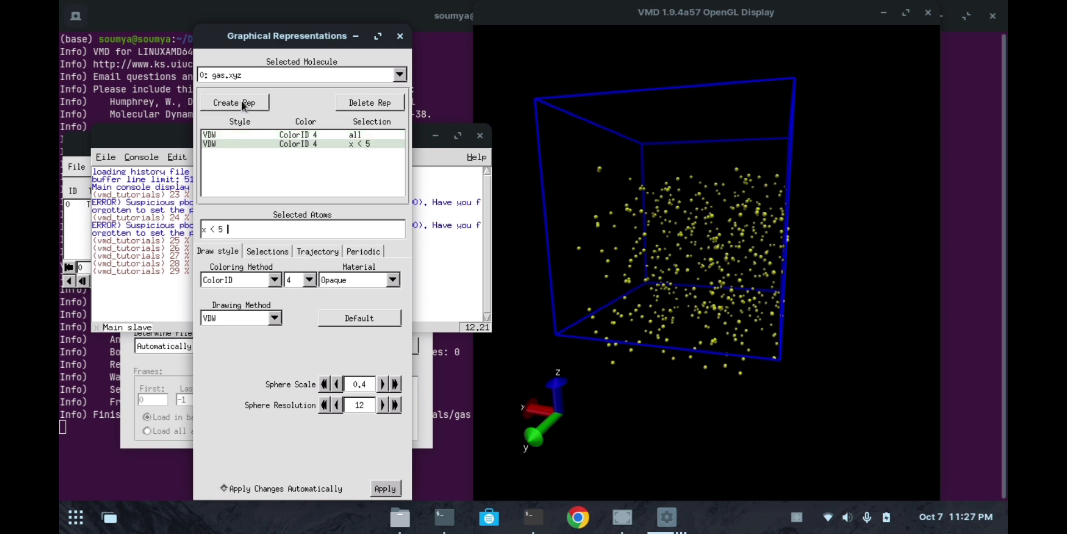
click(305, 279)
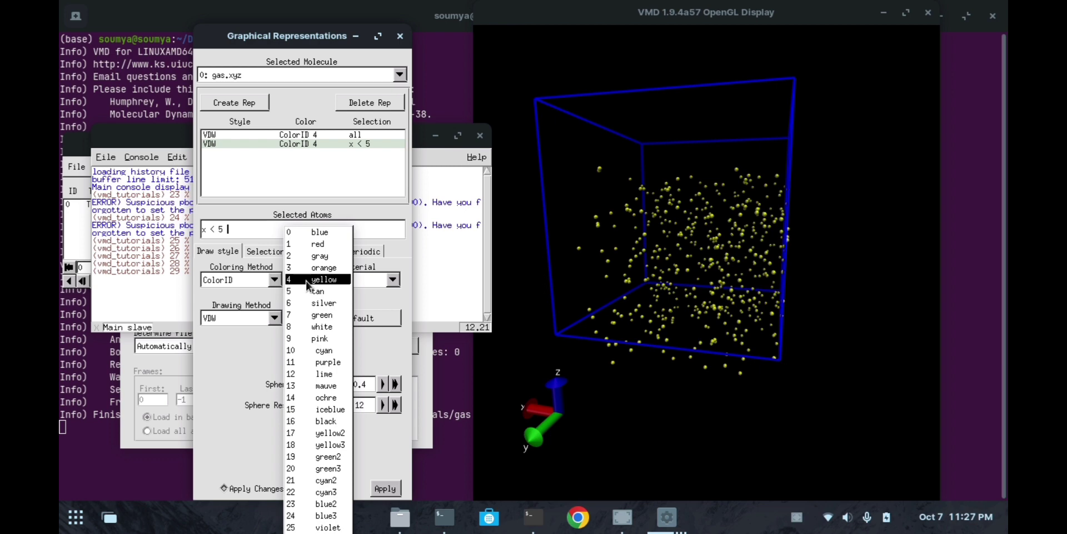
click(314, 232)
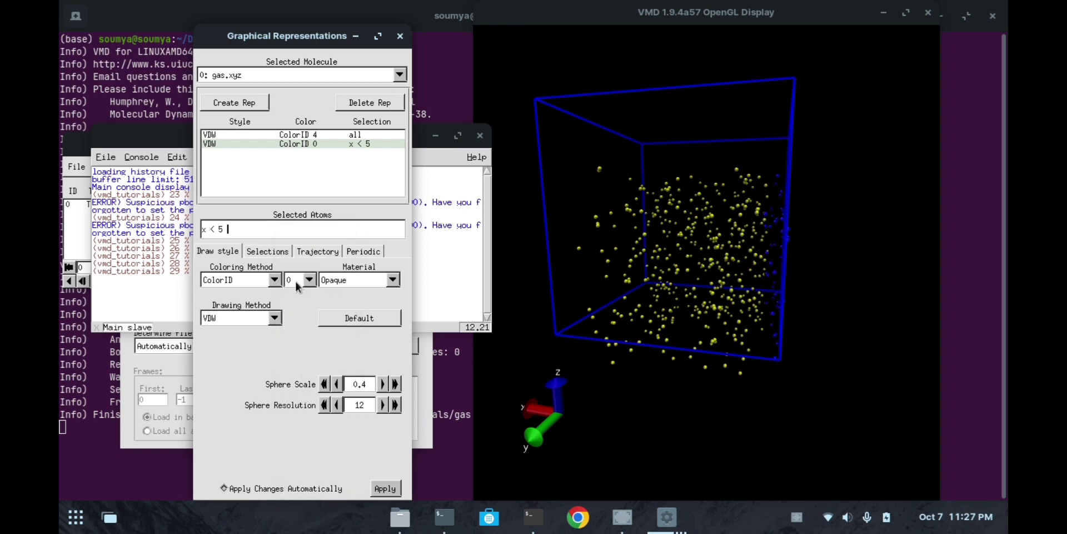
Examine where the "x < 5" atoms sit relative to the other atoms and the box from several angles and distances.
drag(774, 336, 776, 243)
drag(720, 293, 662, 307)
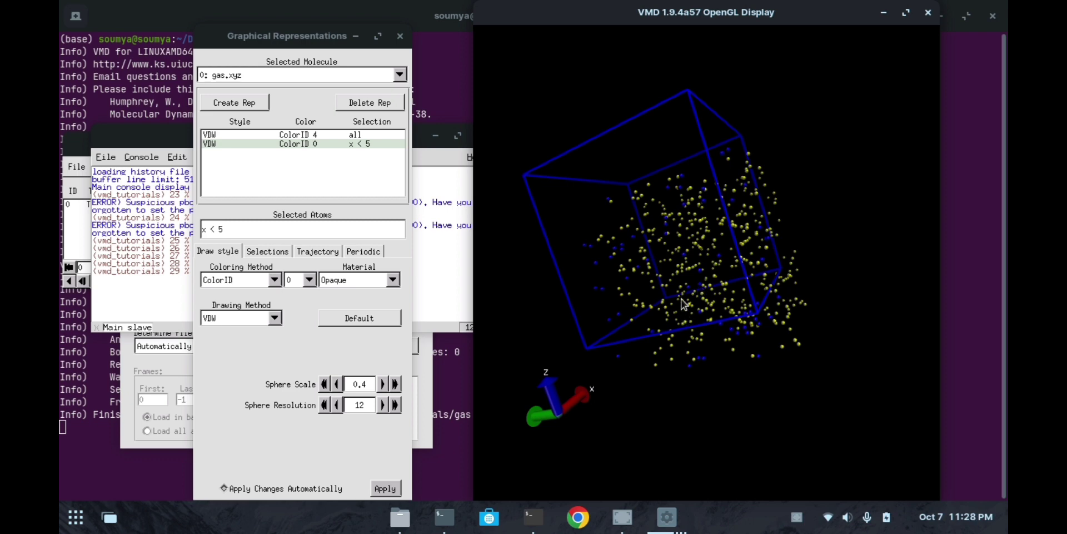
drag(684, 304, 787, 314)
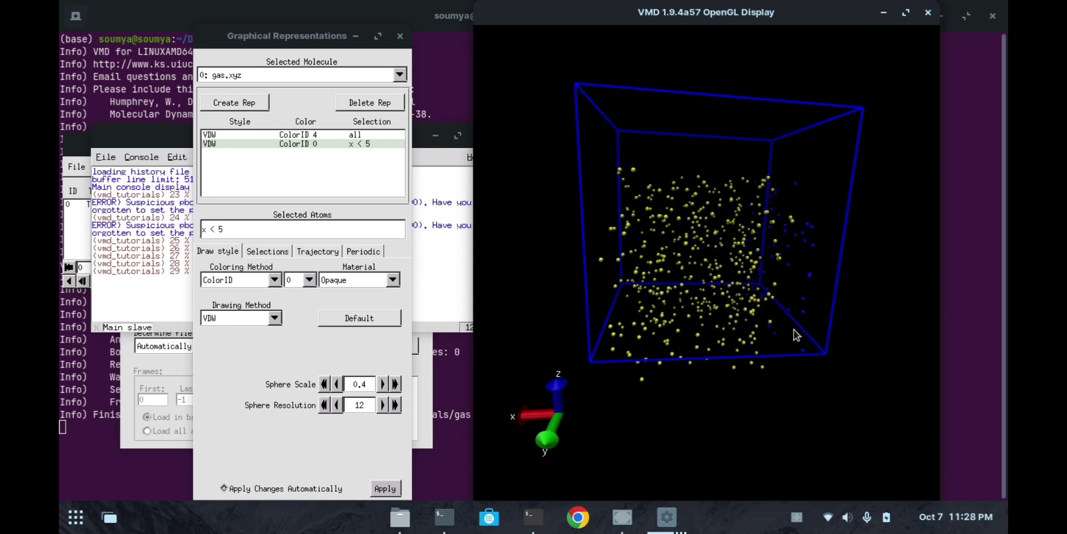
drag(794, 329, 671, 315)
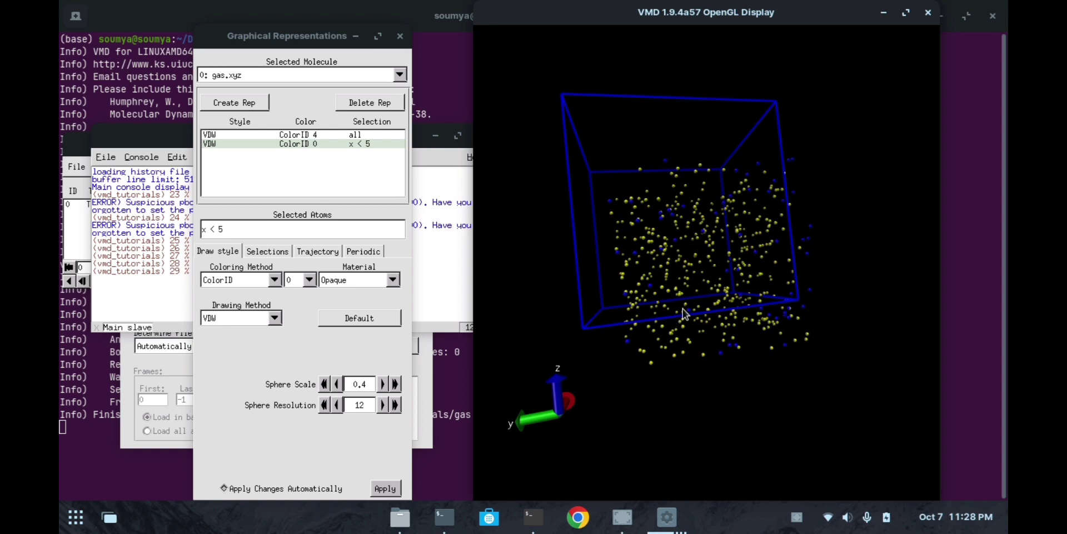
drag(683, 308, 705, 306)
scroll(699, 319, up, 5)
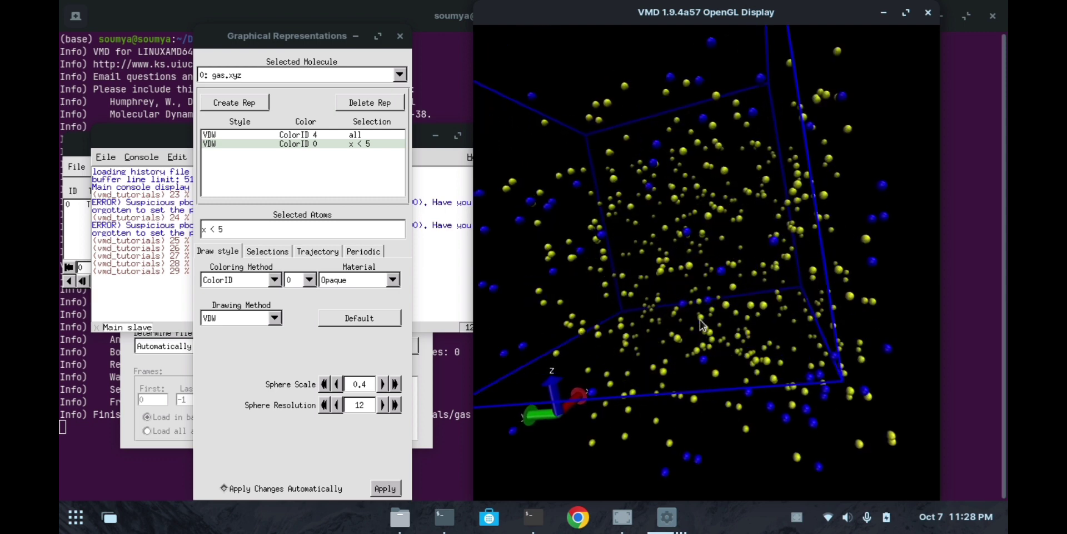
scroll(700, 324, down, 8)
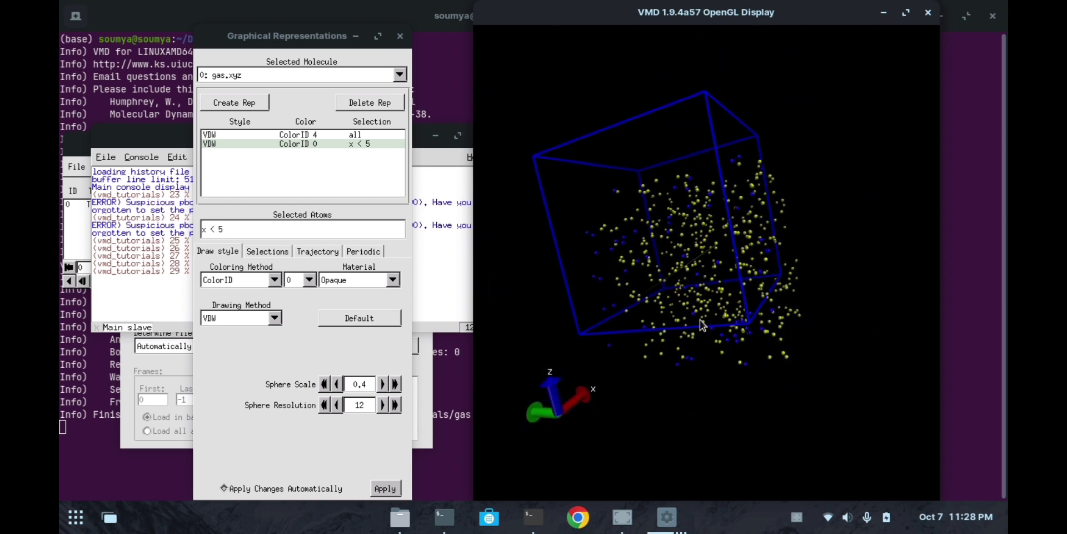
drag(795, 344, 640, 348)
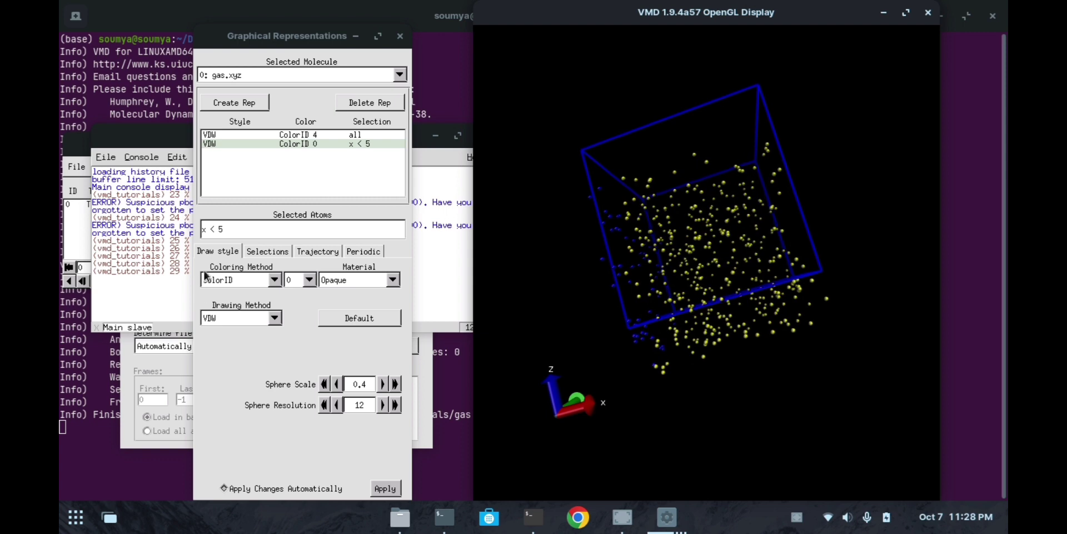
Recolor the "x < 5" representation pink with ColorID 9 and check it against the yellow atoms.
click(308, 280)
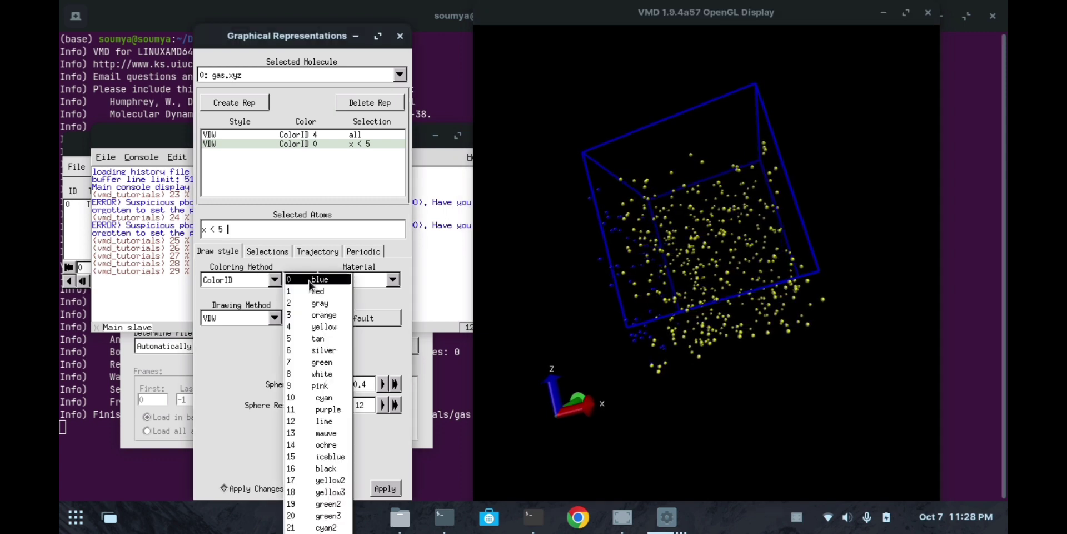
click(331, 387)
drag(890, 267, 772, 359)
scroll(755, 298, up, 3)
scroll(772, 360, down, 5)
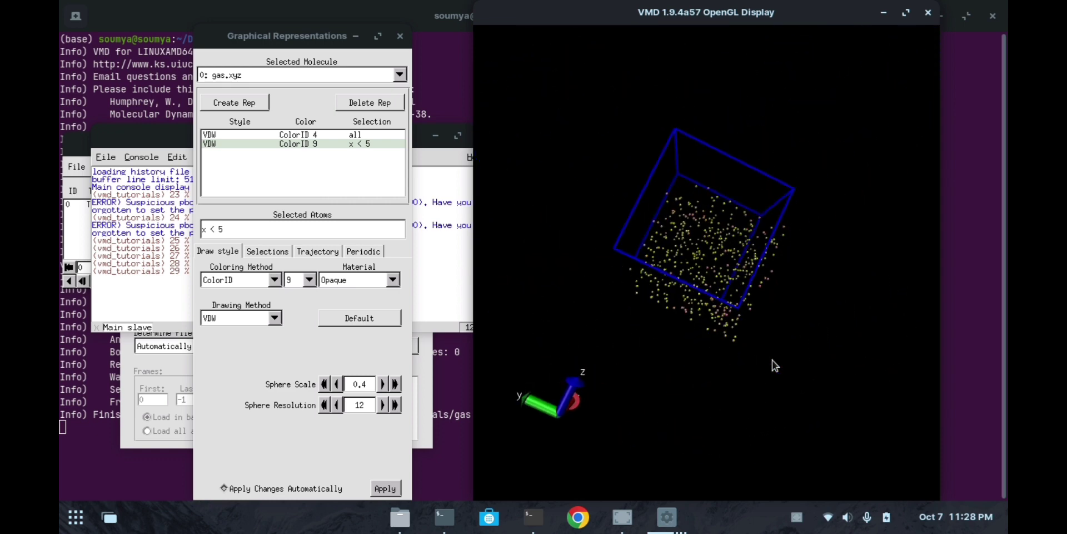
drag(740, 310, 593, 302)
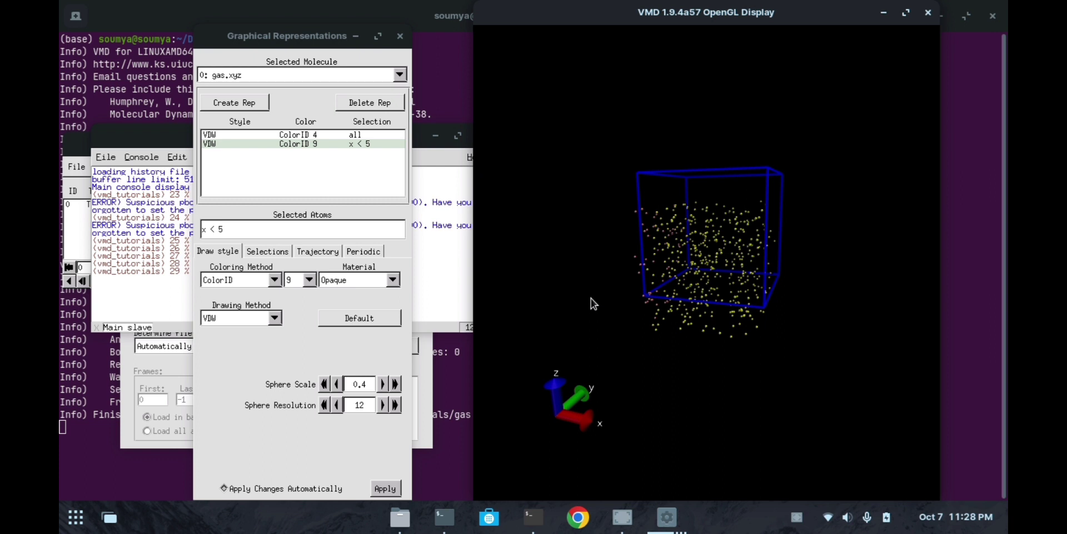
scroll(690, 327, up, 4)
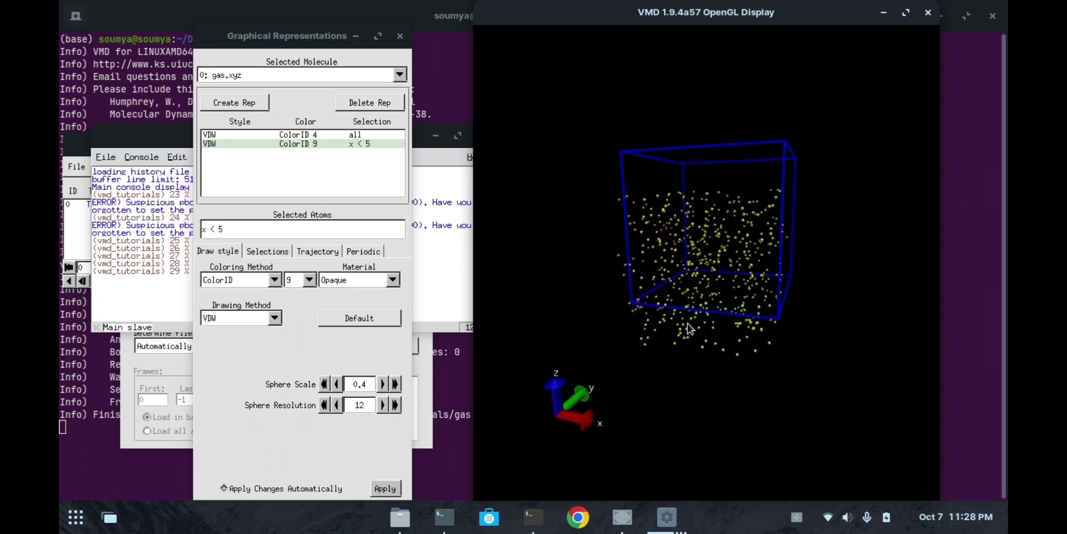
Draw the +X periodic image of the "x < 5" representation and compare it with the original atoms.
click(362, 250)
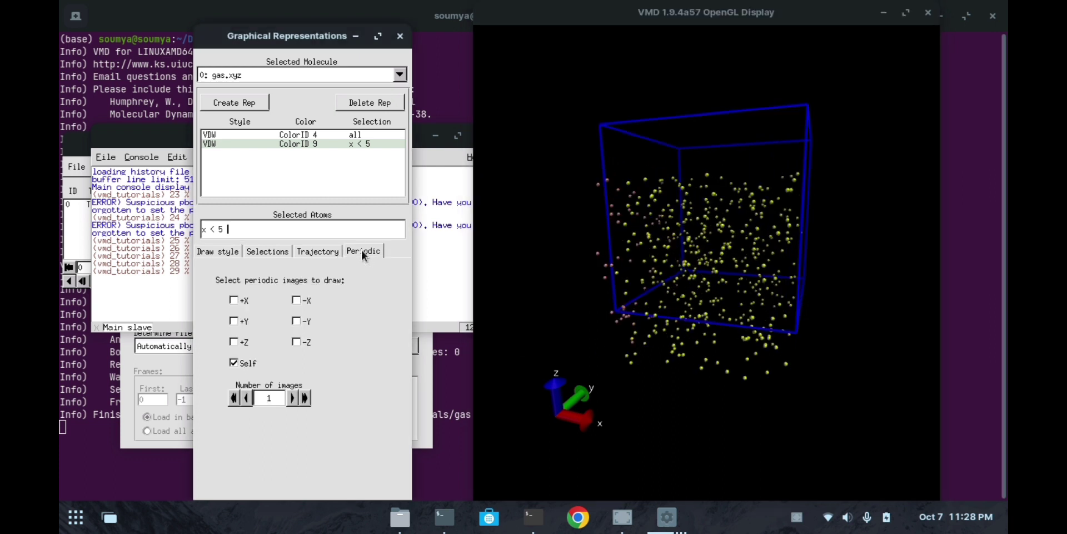
click(234, 300)
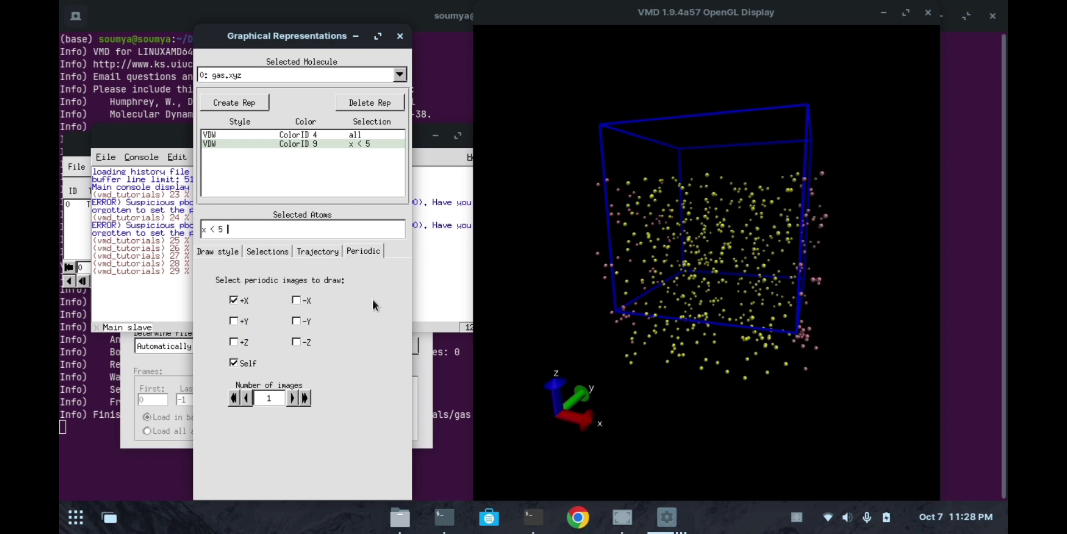
mouse_move(785, 303)
mouse_down()
mouse_move(713, 306)
mouse_move(765, 299)
mouse_up()
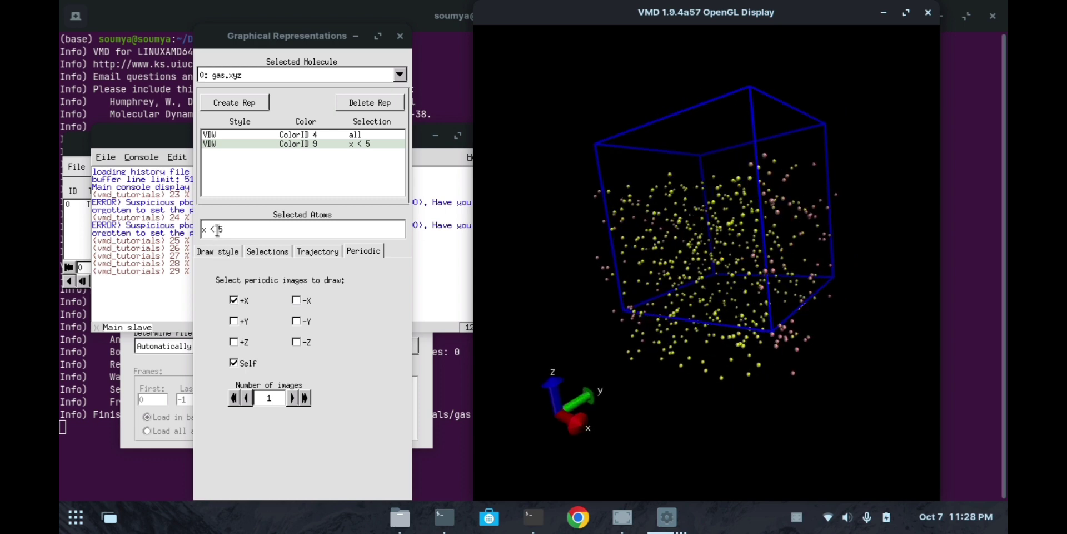
drag(228, 229, 204, 227)
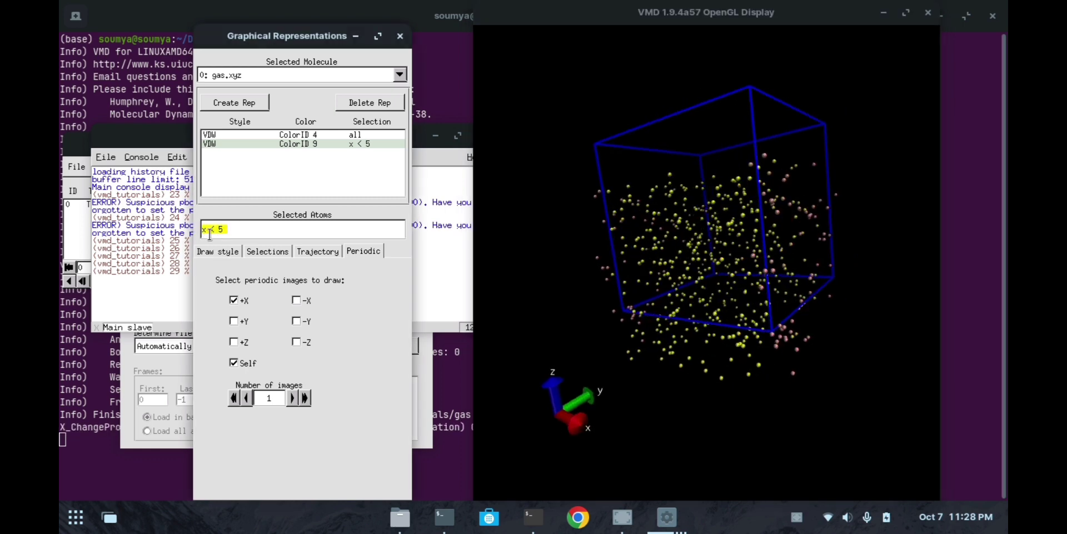
click(254, 231)
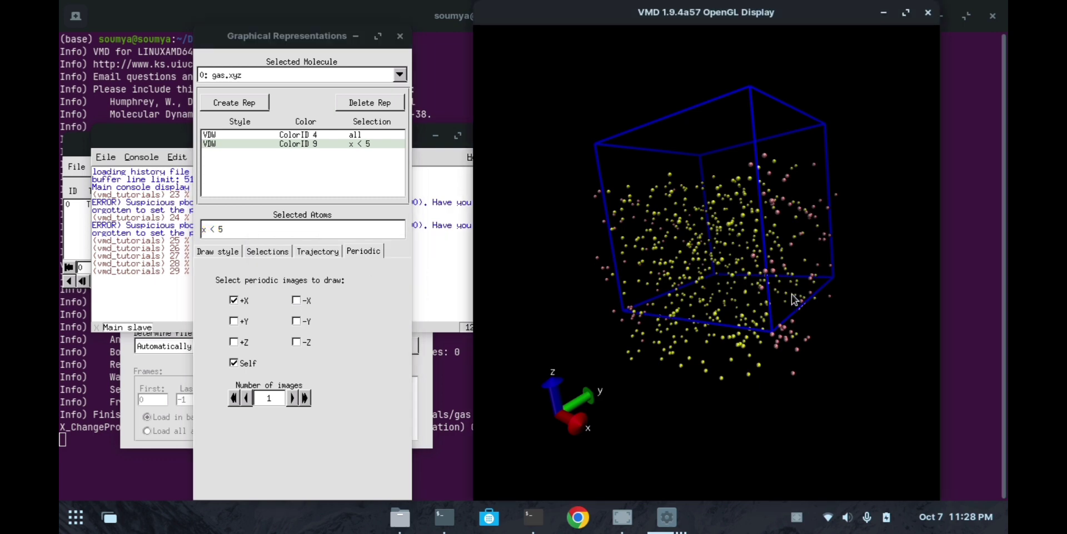
drag(780, 295, 849, 294)
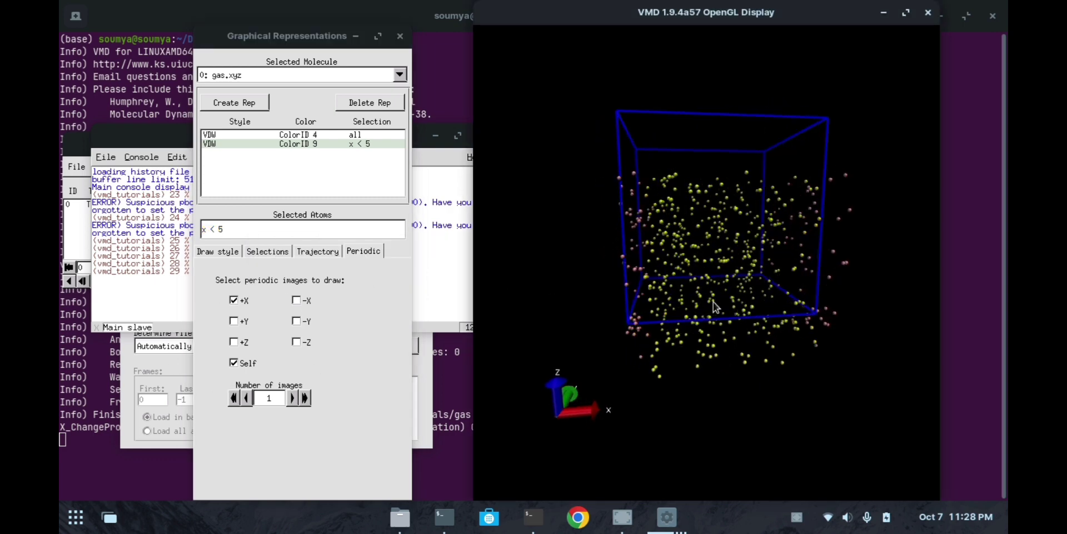
Draw the +X and -Z periodic images of the all-atoms representation.
click(299, 135)
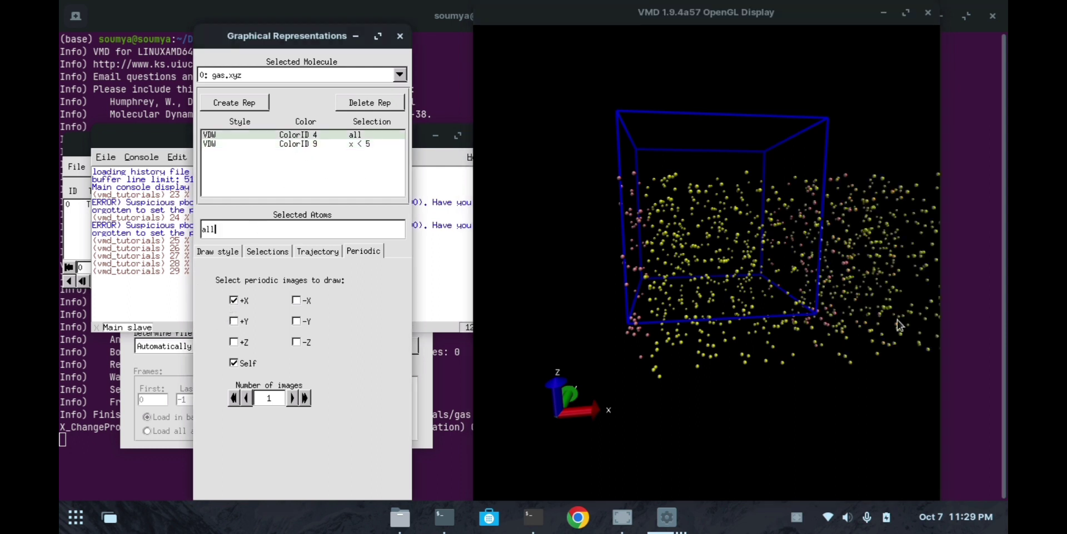
drag(796, 331, 475, 313)
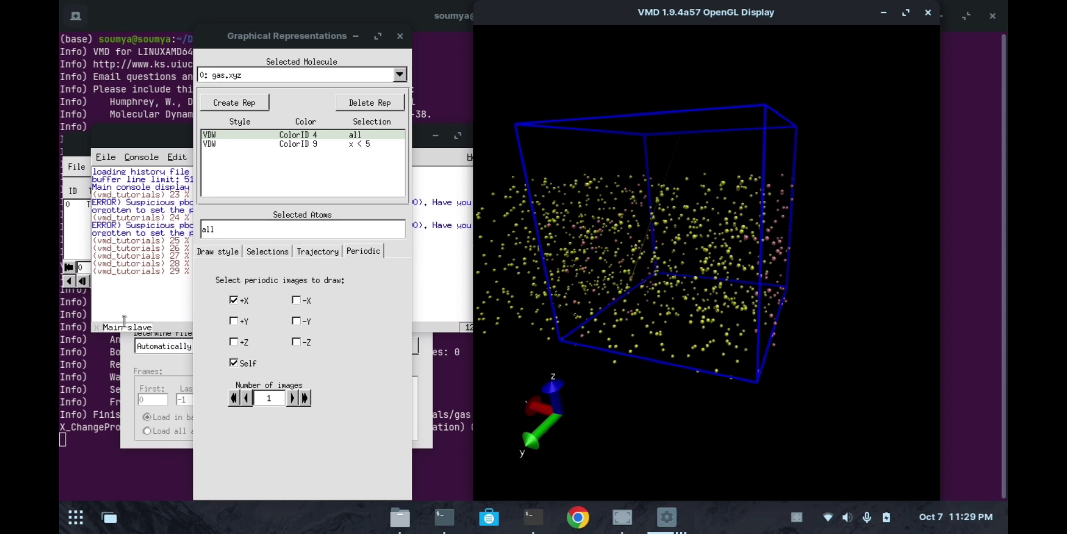
click(296, 342)
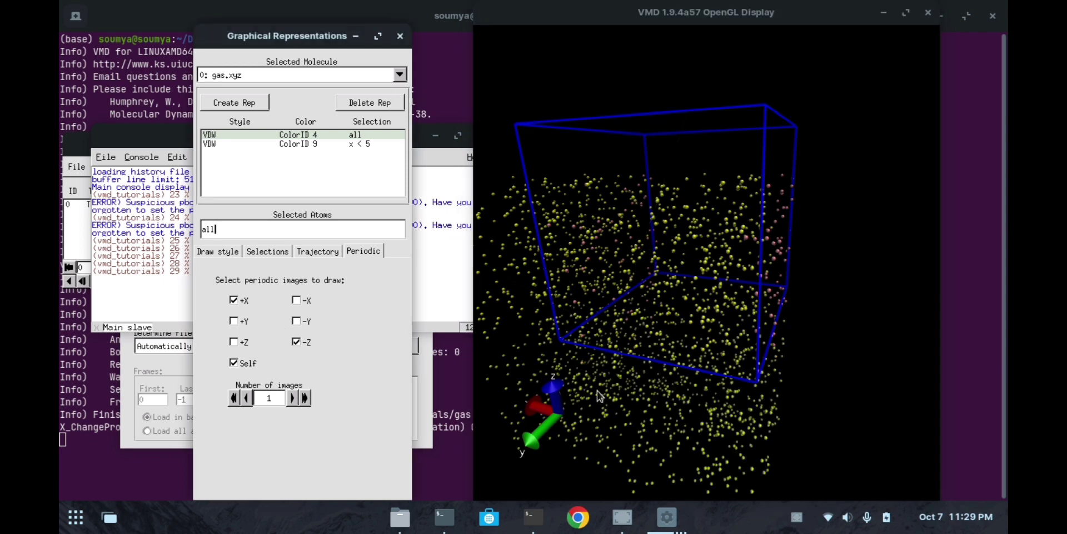
drag(656, 361, 695, 377)
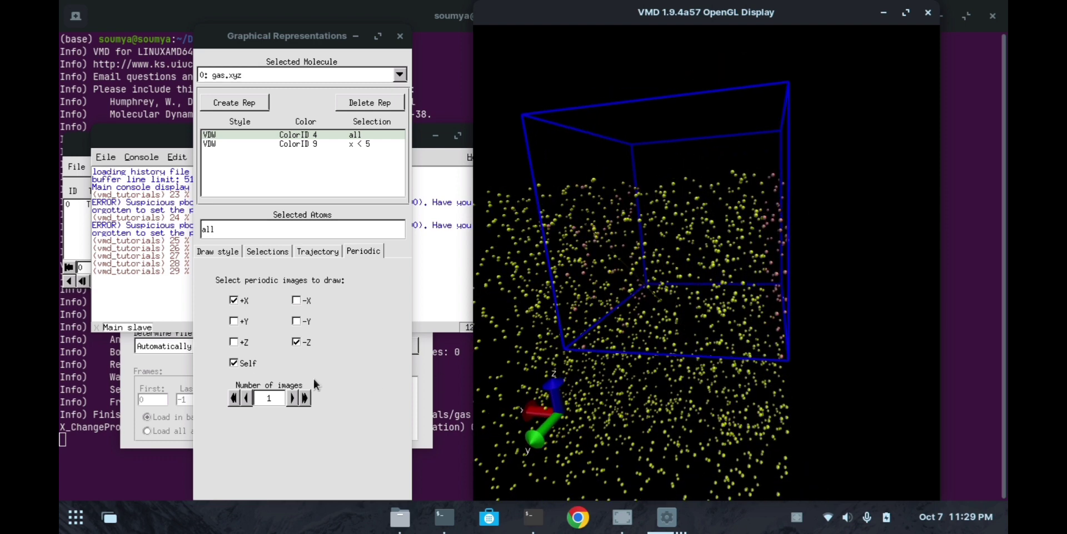
Add the +Y periodic image to the all-atoms representation and view the whole replicated system.
click(234, 324)
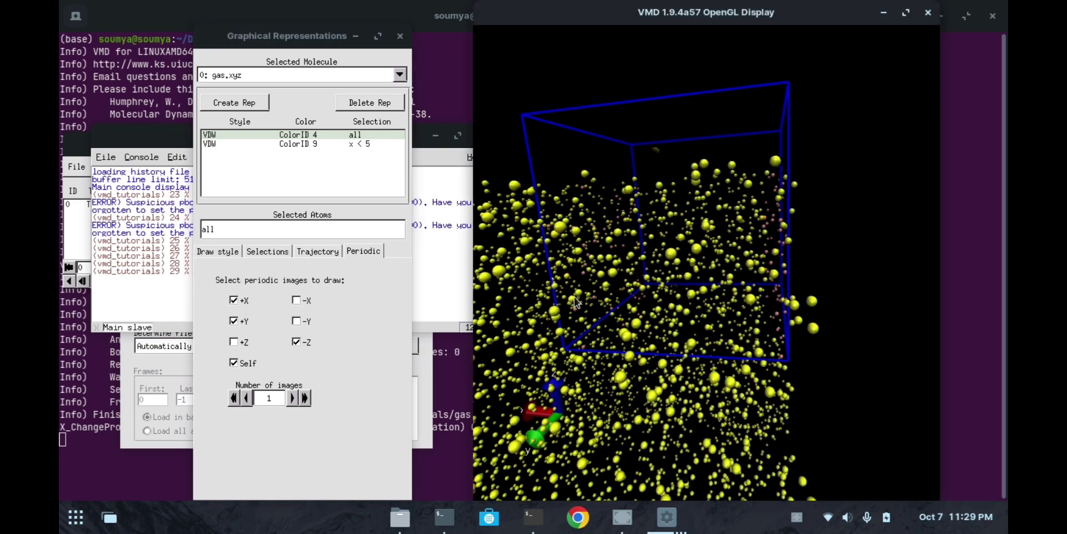
drag(665, 264, 682, 249)
scroll(683, 249, down, 5)
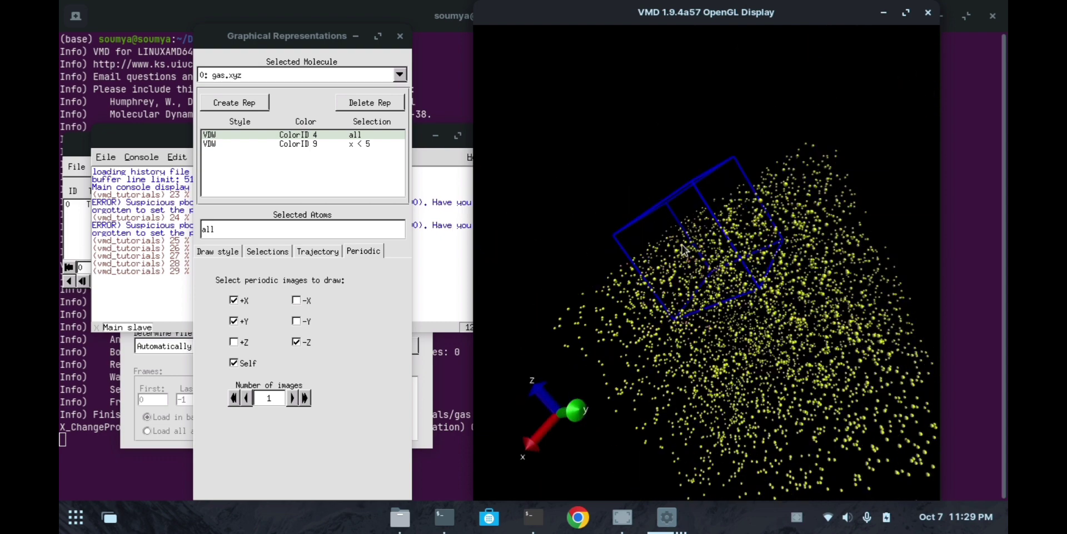